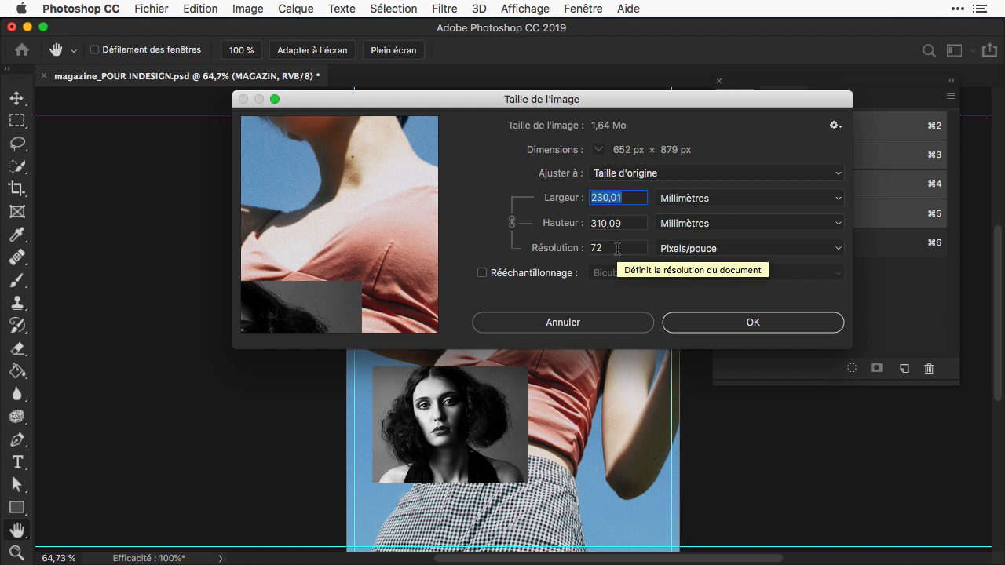
double_click(617, 248)
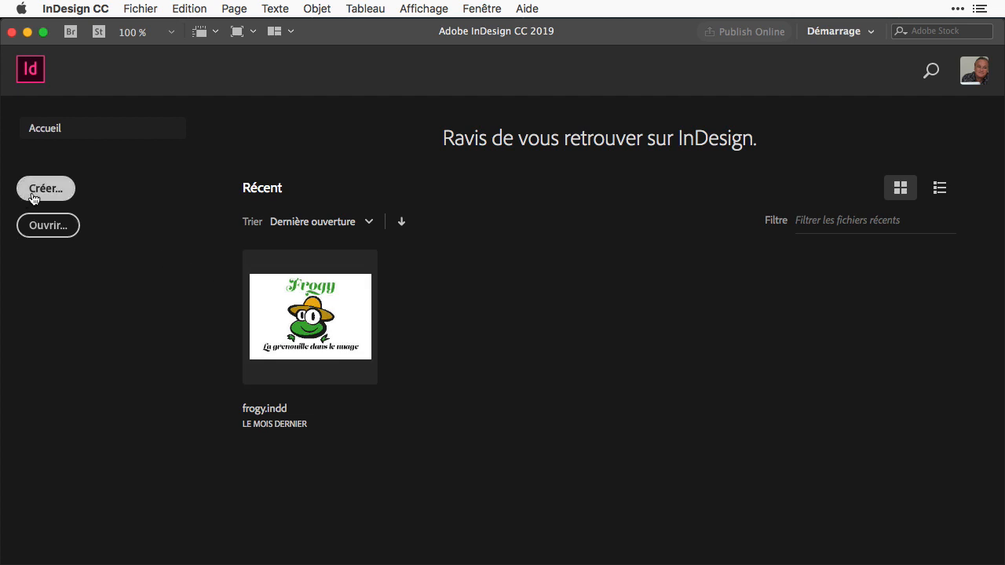
In InDesign, create a new single-page portrait document of 220 x 300 mm with a 5 mm bleed on all sides.
click(43, 190)
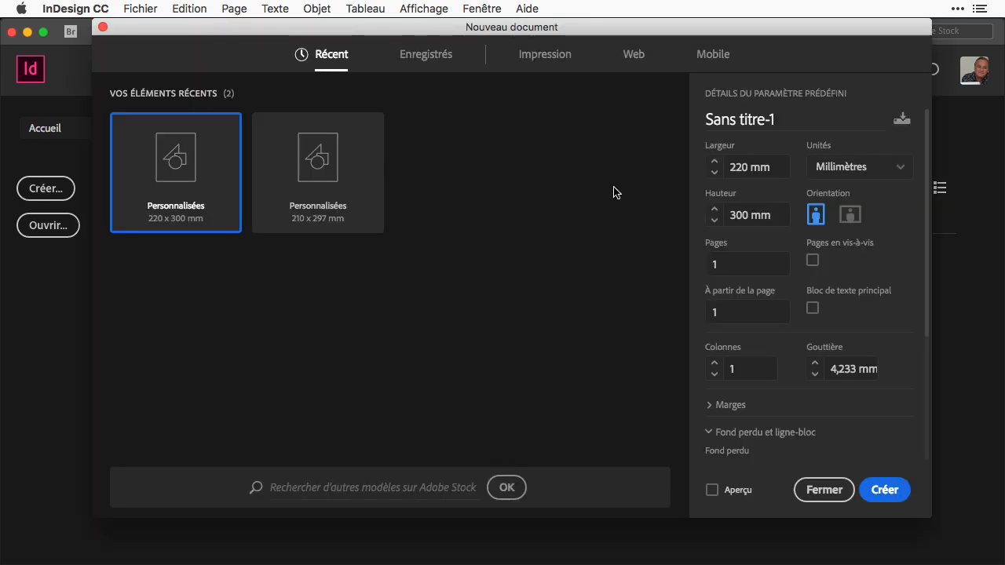
click(723, 167)
click(722, 214)
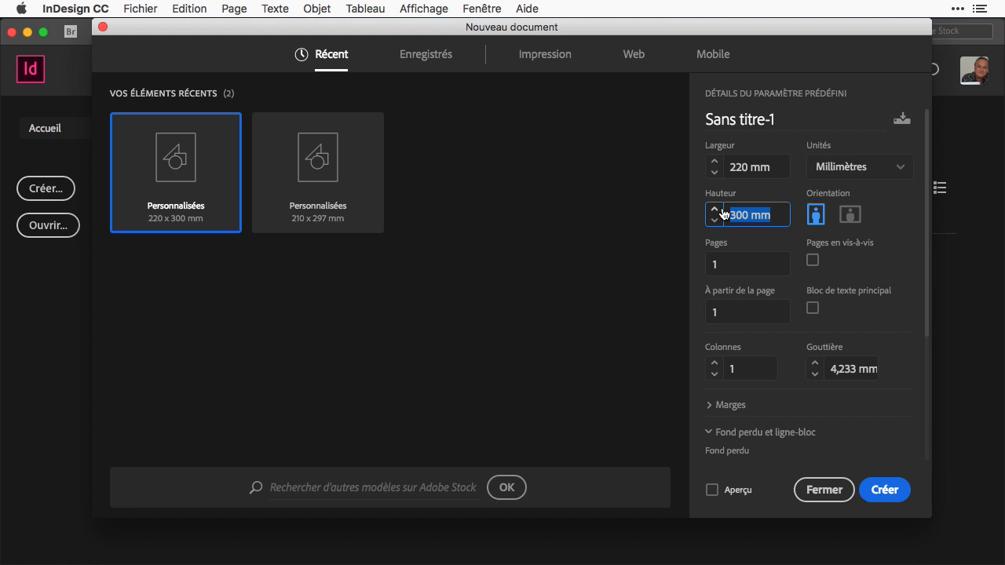
scroll(714, 329, down, 3)
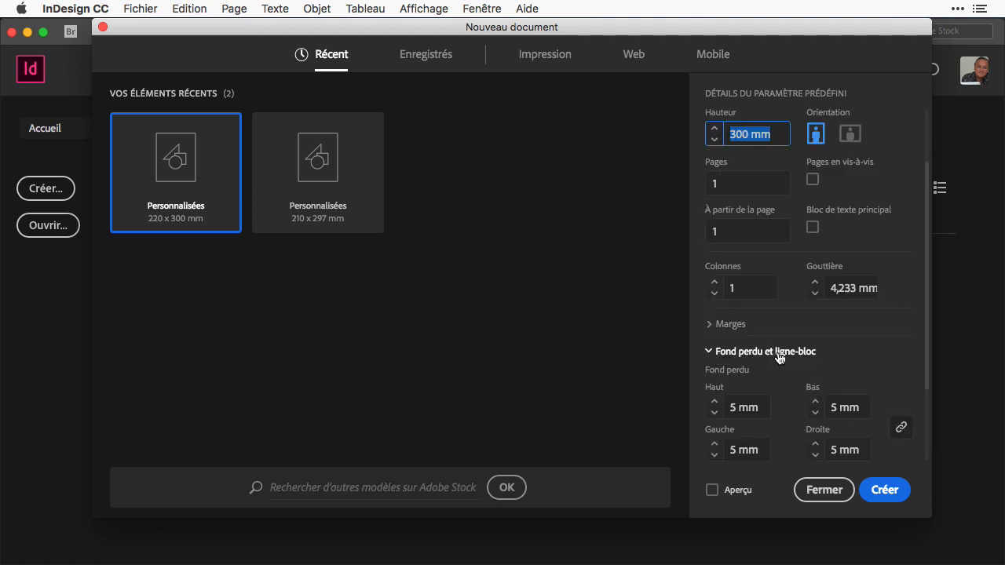
scroll(790, 358, down, 1)
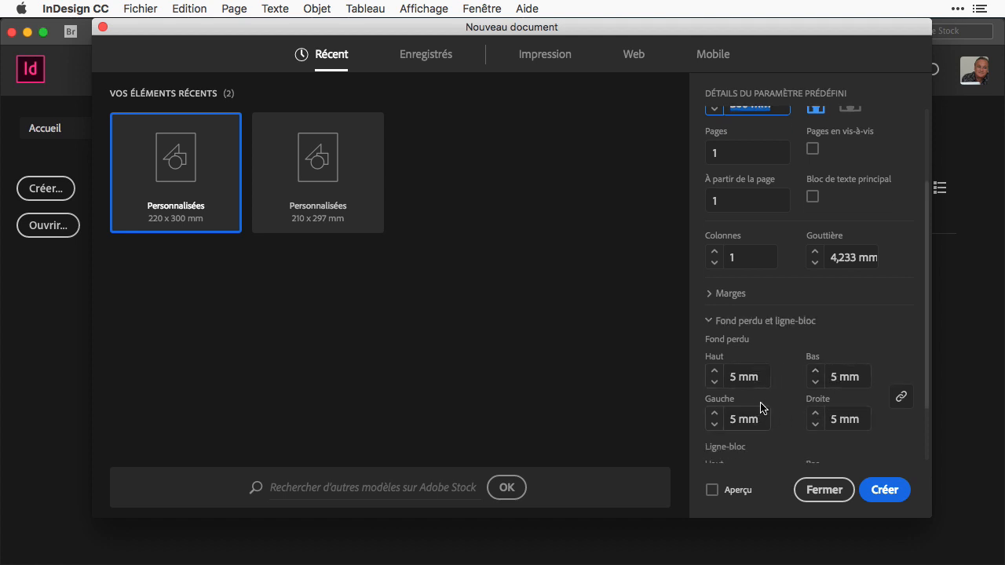
scroll(787, 400, down, 1)
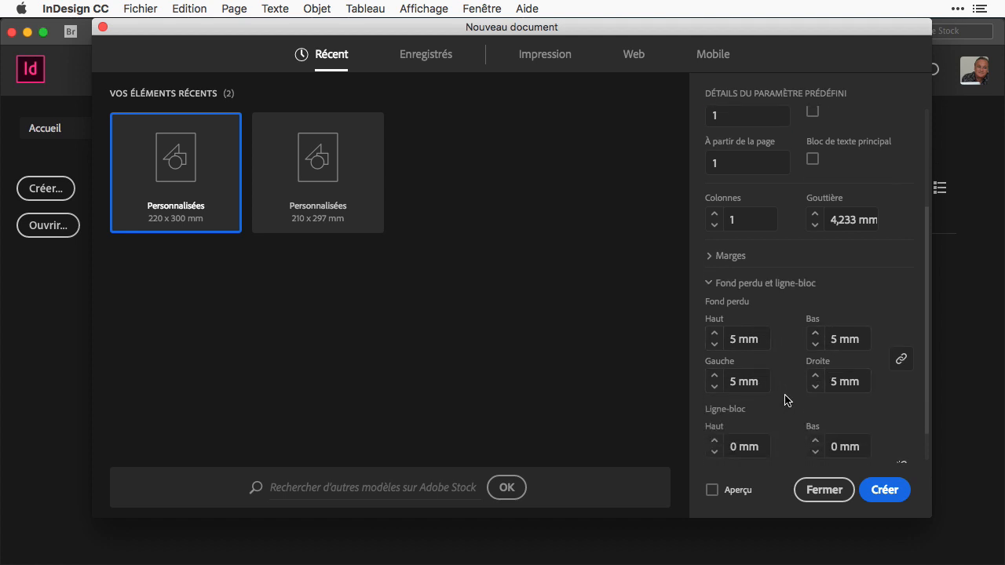
click(883, 490)
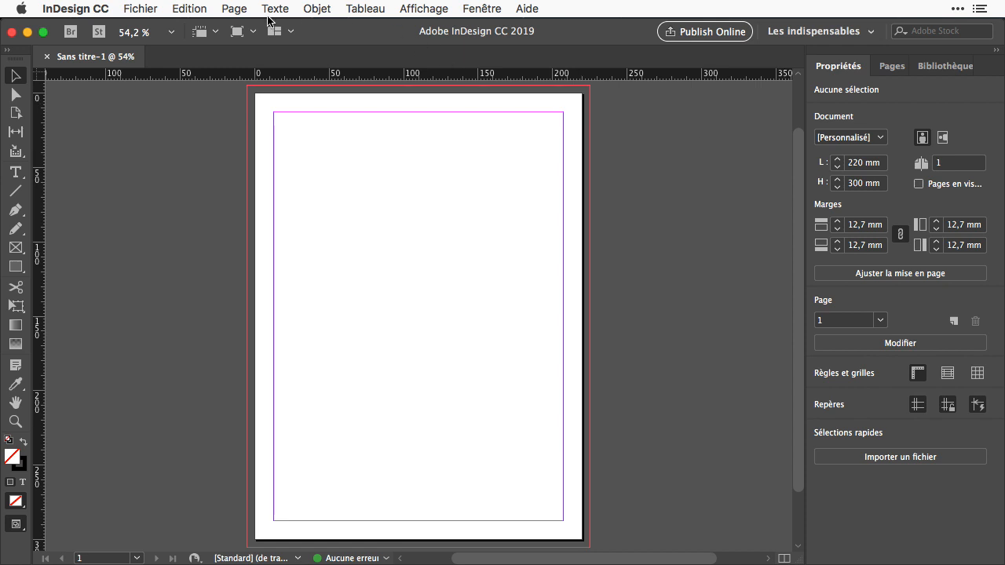
Import magazine_POUR INDESIGN.psd with its import options displayed.
click(145, 9)
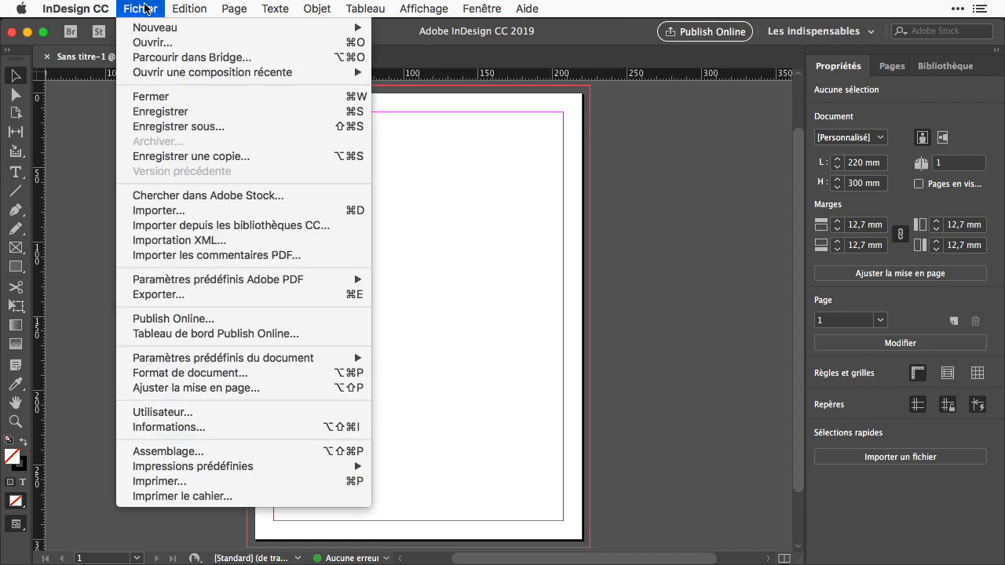
click(201, 217)
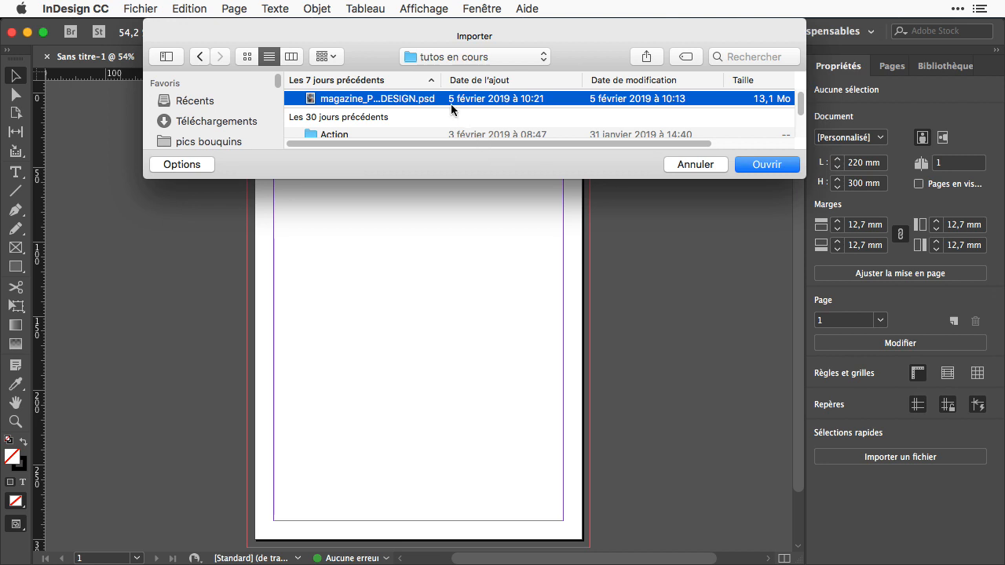
click(182, 164)
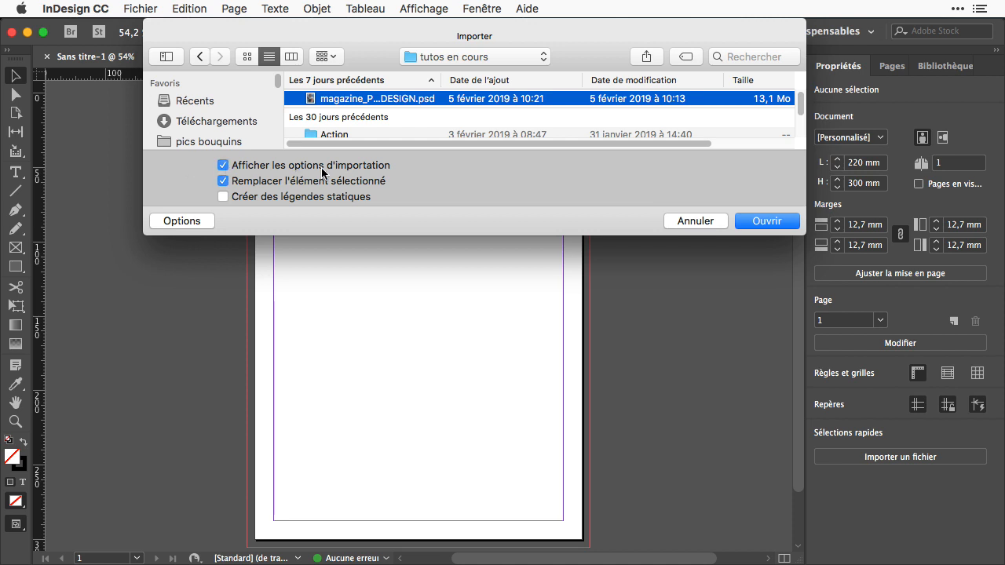
click(778, 226)
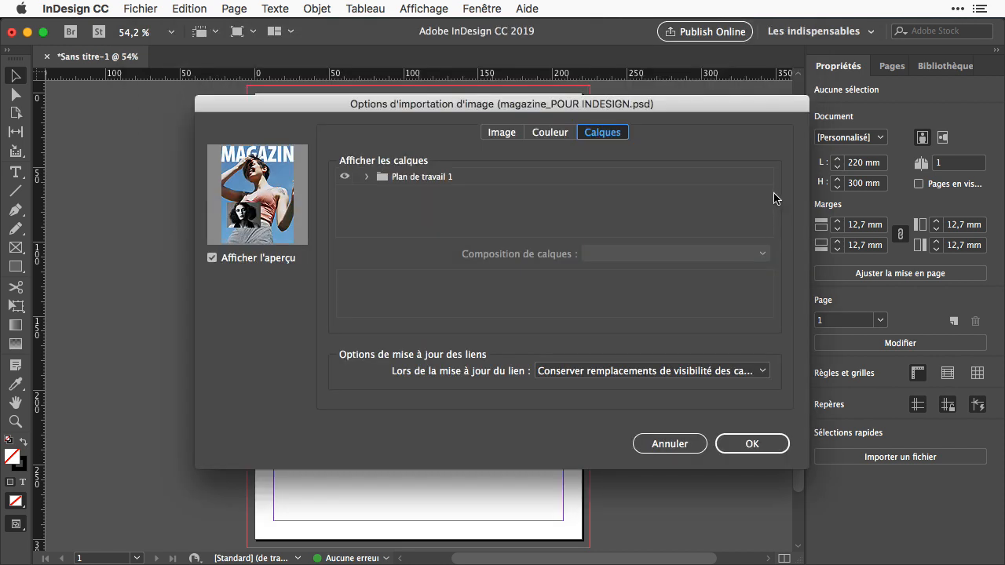
Hide the Image fashion-238553 group and the MAGAZIN layer inside Plan de travail 1, and accept the import options.
drag(756, 107, 728, 88)
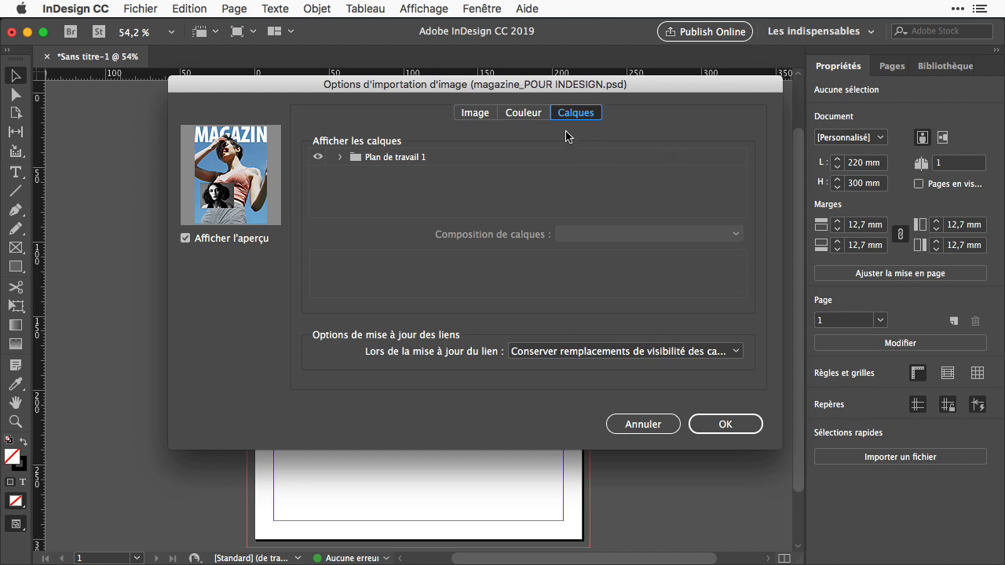
click(340, 158)
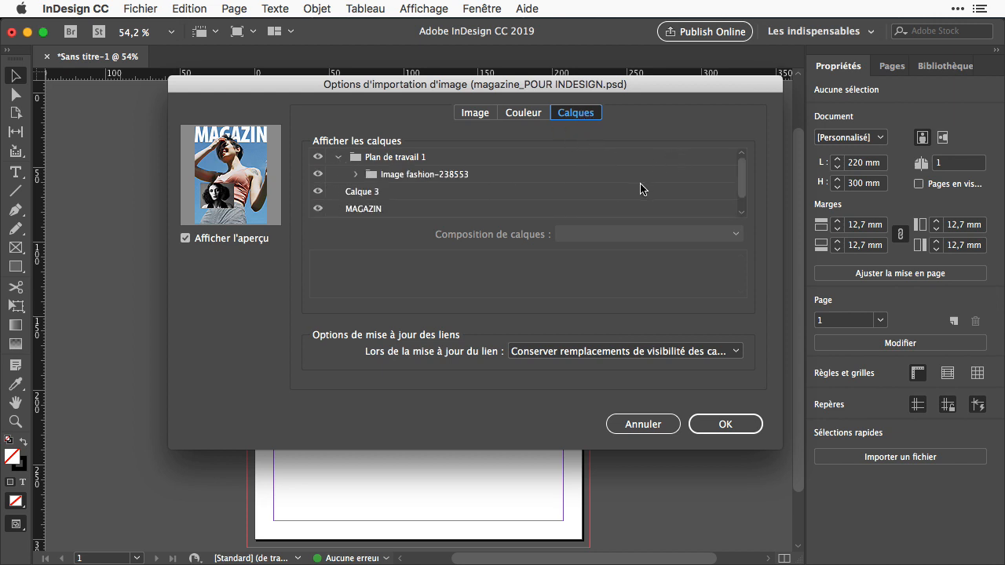
click(318, 176)
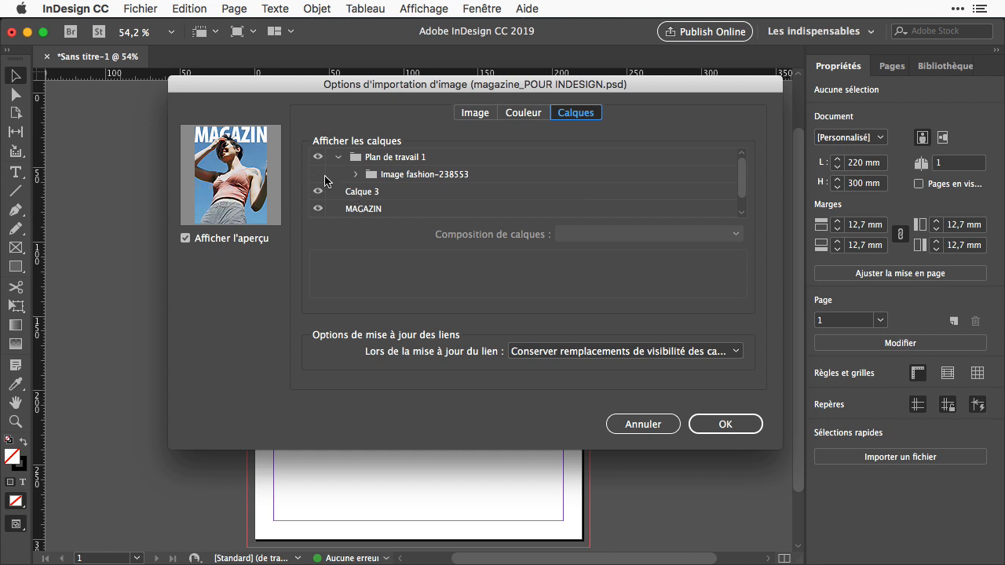
scroll(573, 188, down, 1)
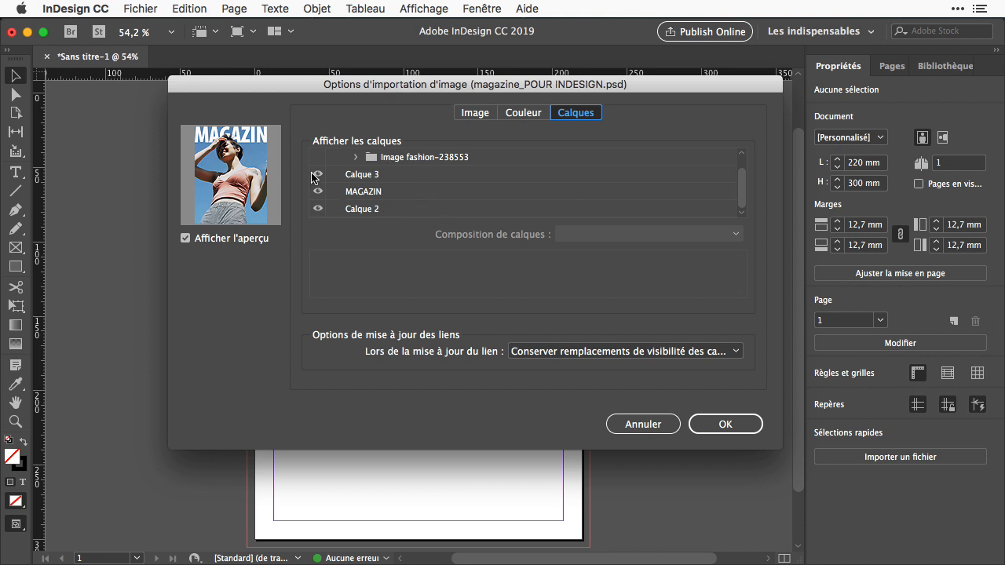
scroll(373, 194, up, 1)
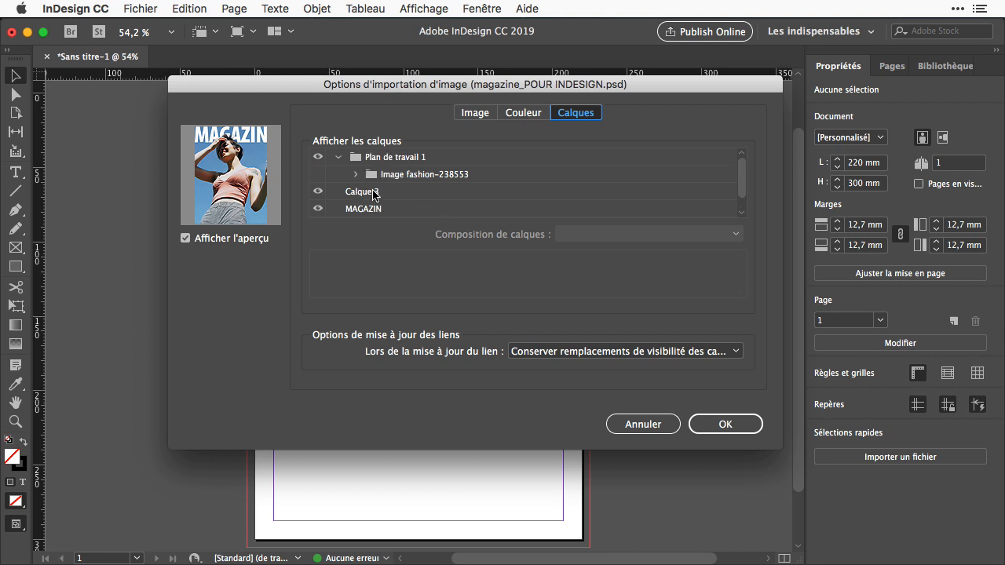
click(318, 208)
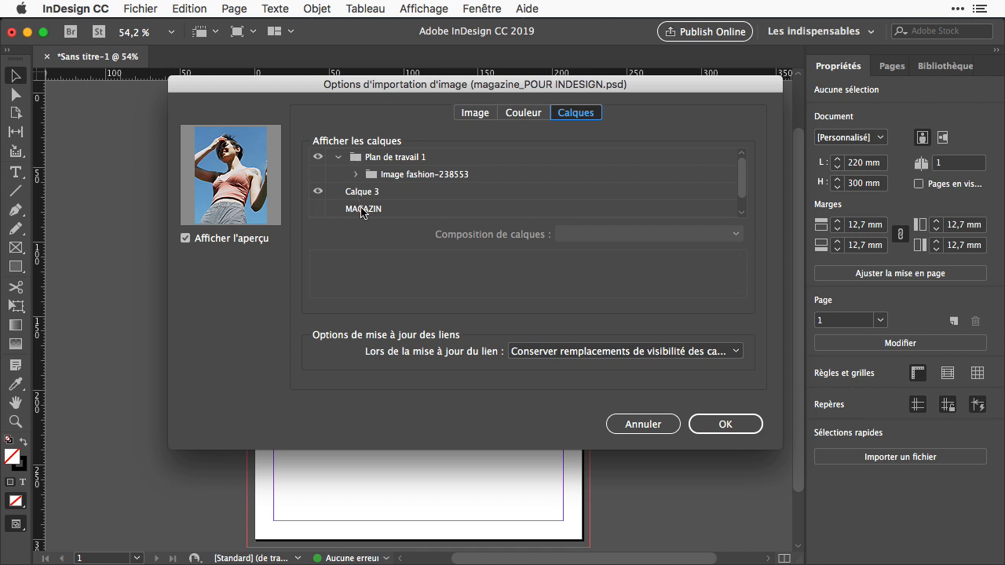
click(721, 420)
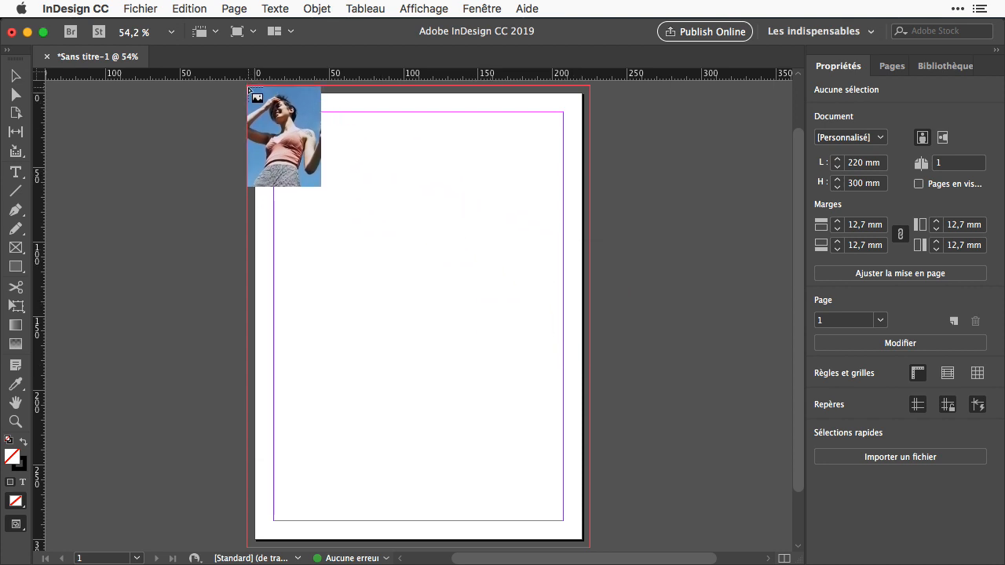
Place the image at the bleed's upper-left corner (X -5 mm, Y -5 mm) and set display performance to Affichage de qualité supérieure.
click(249, 88)
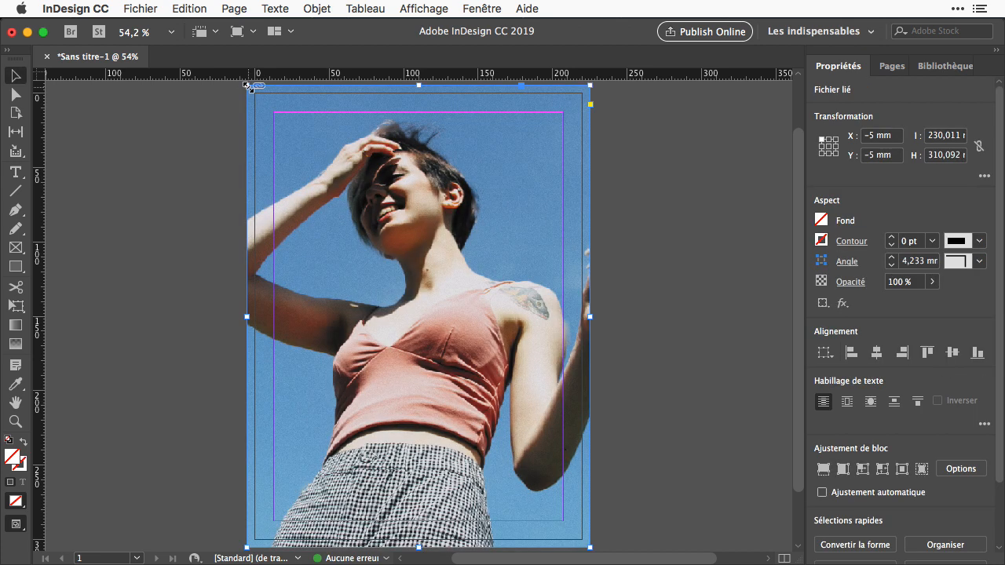
key(shift+super+a)
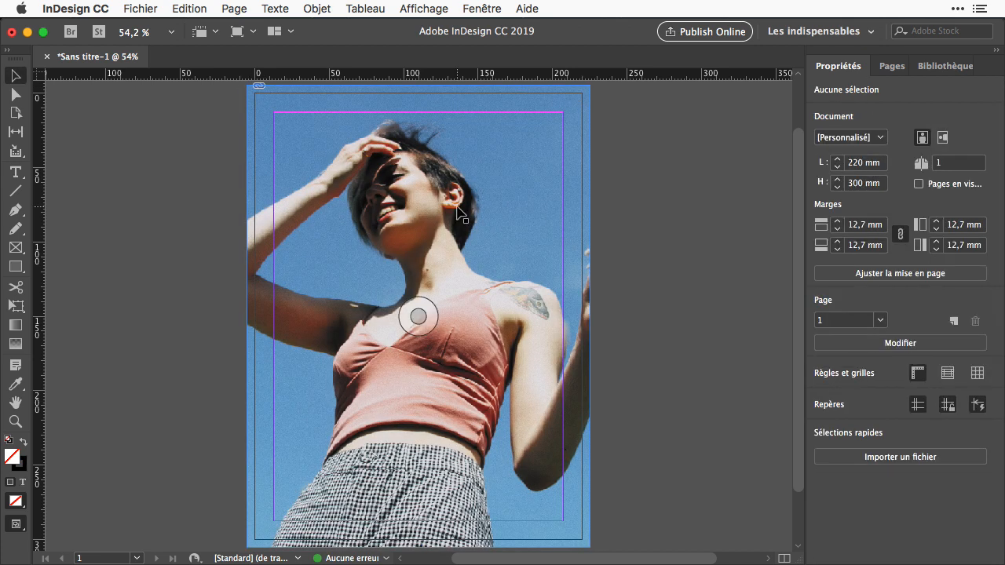
right_click(458, 209)
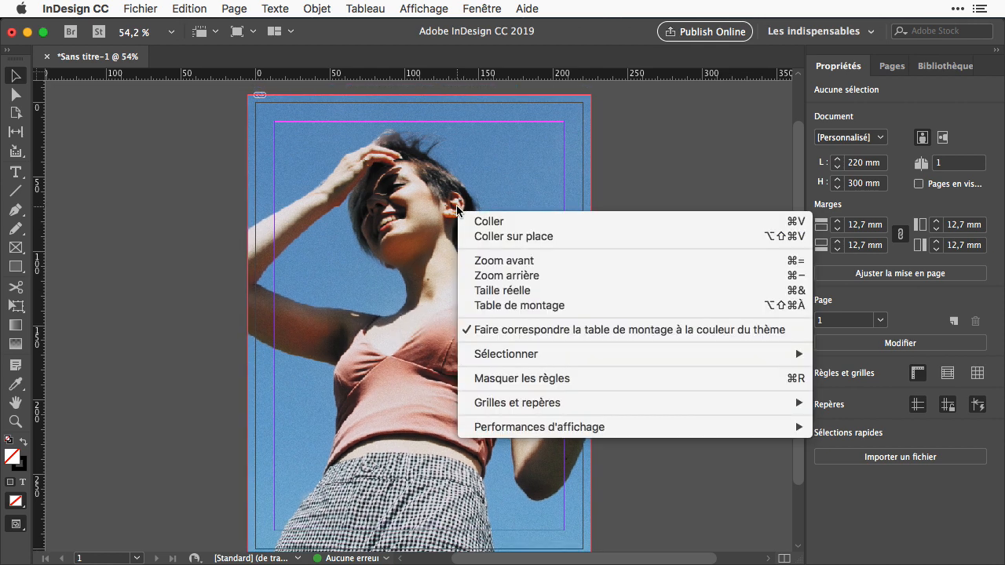
mouse_move(545, 426)
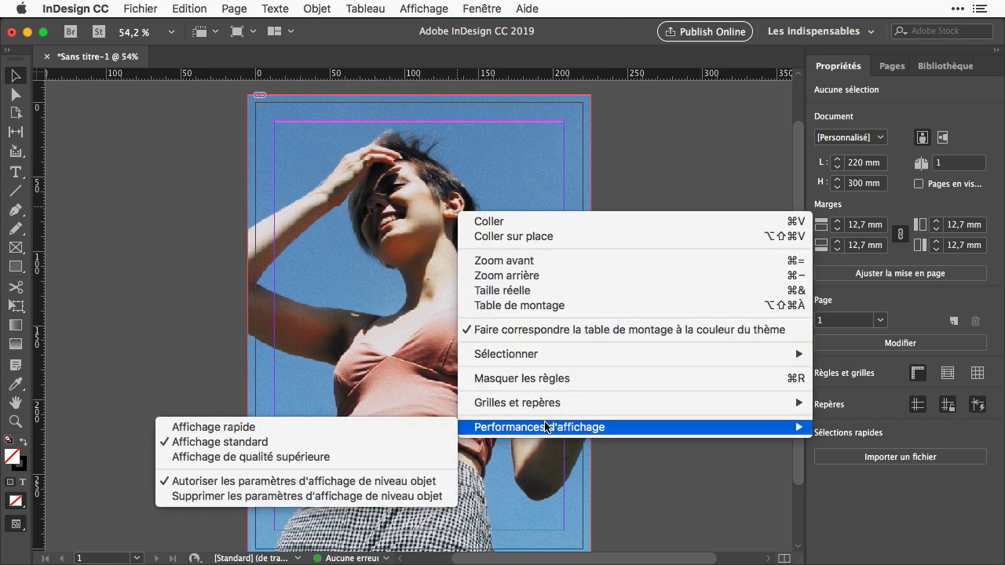
click(341, 458)
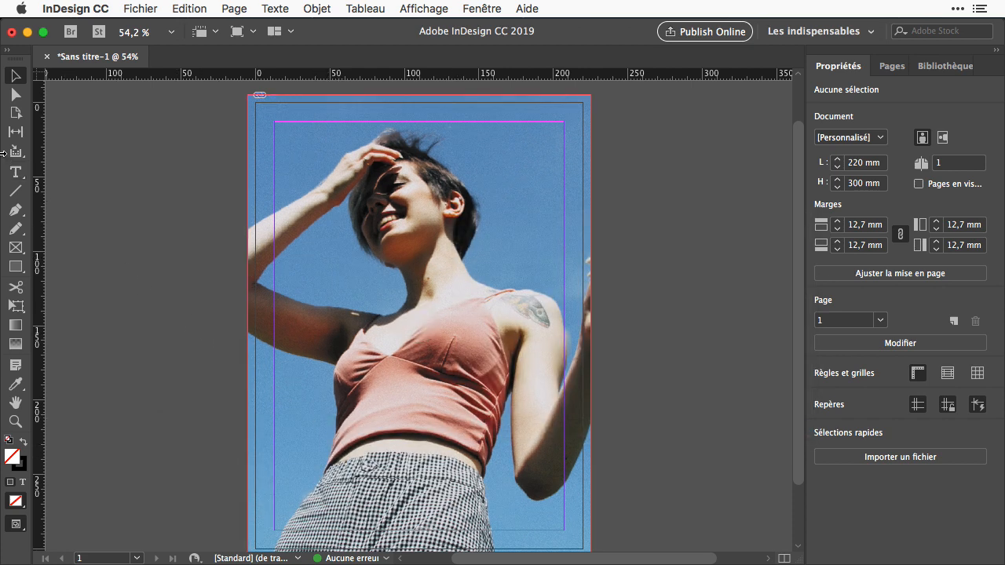
Create a text frame about 230 x 69.5 mm across the top of the page, containing the title MAGAZIN.
click(17, 173)
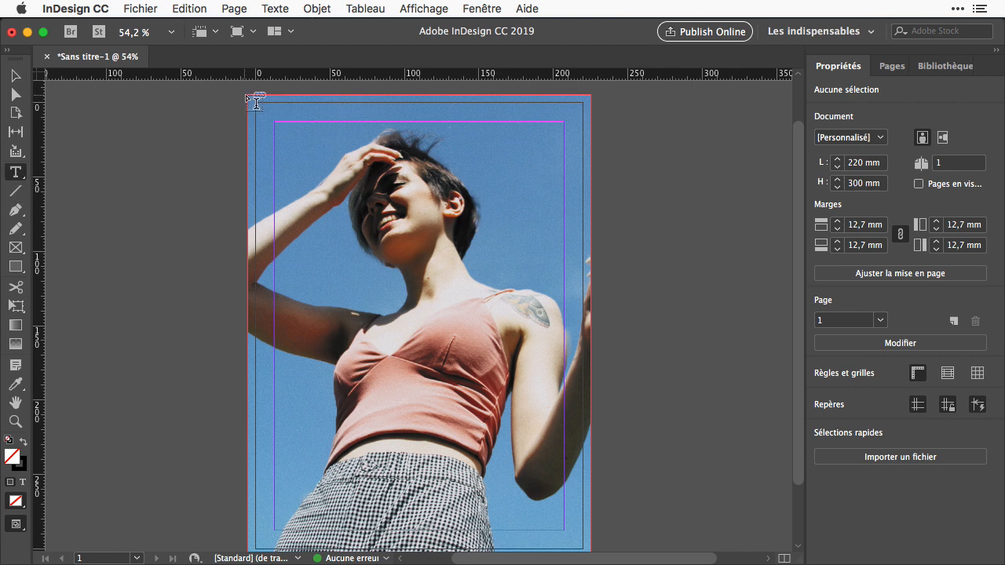
drag(257, 103, 594, 198)
text(MAGAZIN)
click(18, 76)
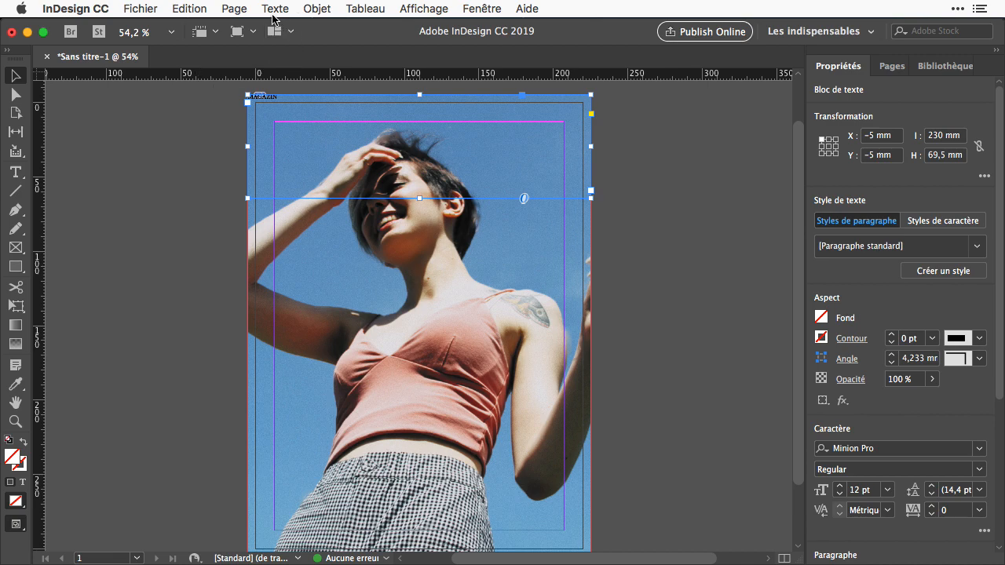
Fit the title frame to its content and scale frame and text together to about the full bleed width.
click(319, 8)
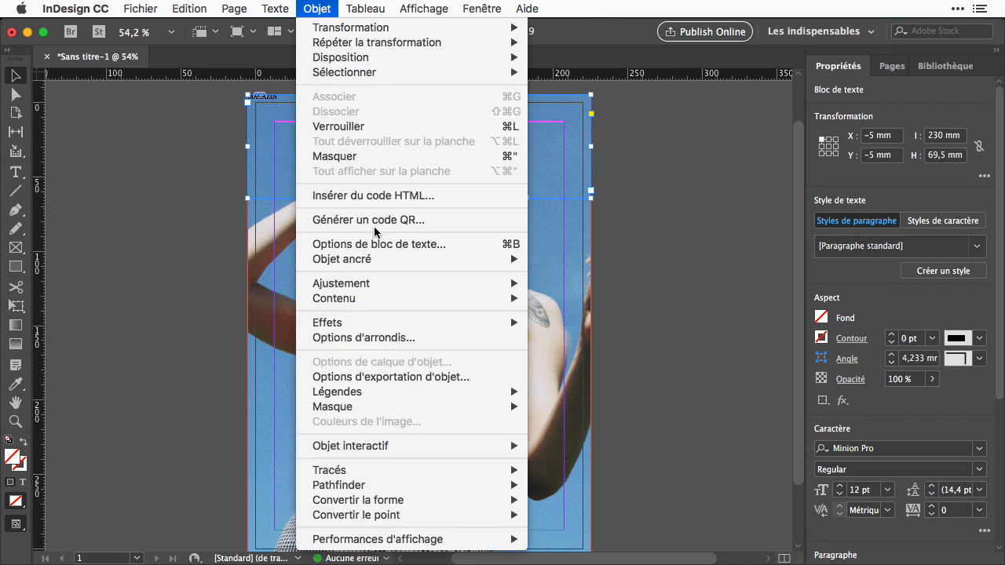
mouse_move(380, 287)
click(594, 338)
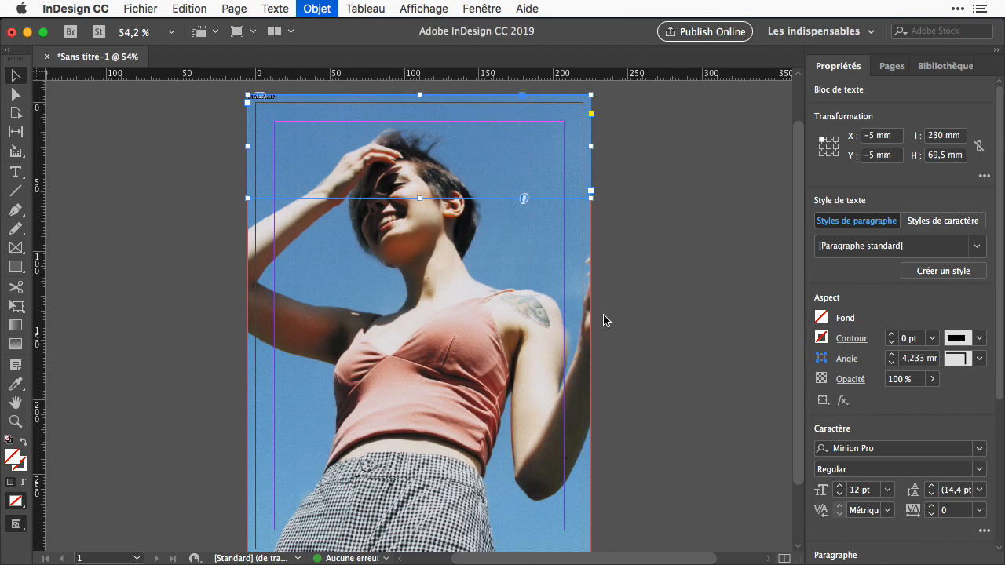
click(277, 100)
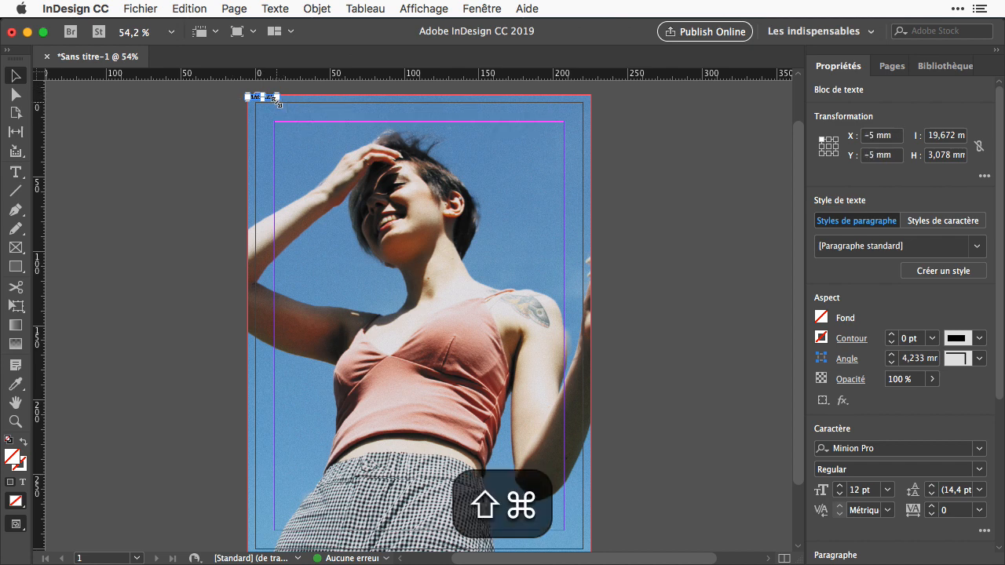
drag(273, 99, 594, 178)
Change the MAGAZIN title's font to Myriad Pro Bold Condensed.
click(15, 172)
double_click(318, 118)
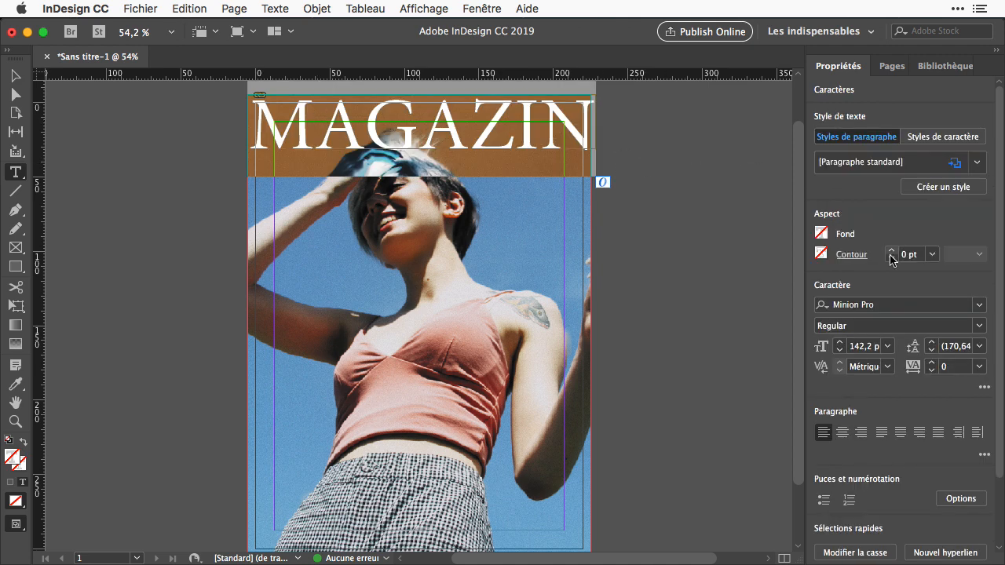
click(945, 304)
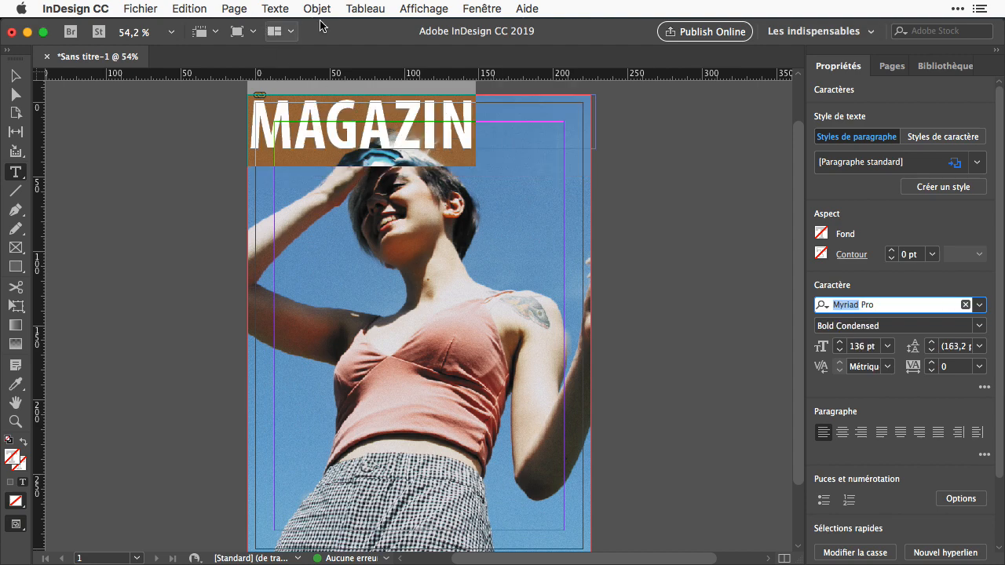
Refit the frame to the title and scale it proportionally with its text to about 234 x 55 mm.
click(317, 9)
mouse_move(368, 283)
click(617, 338)
click(17, 75)
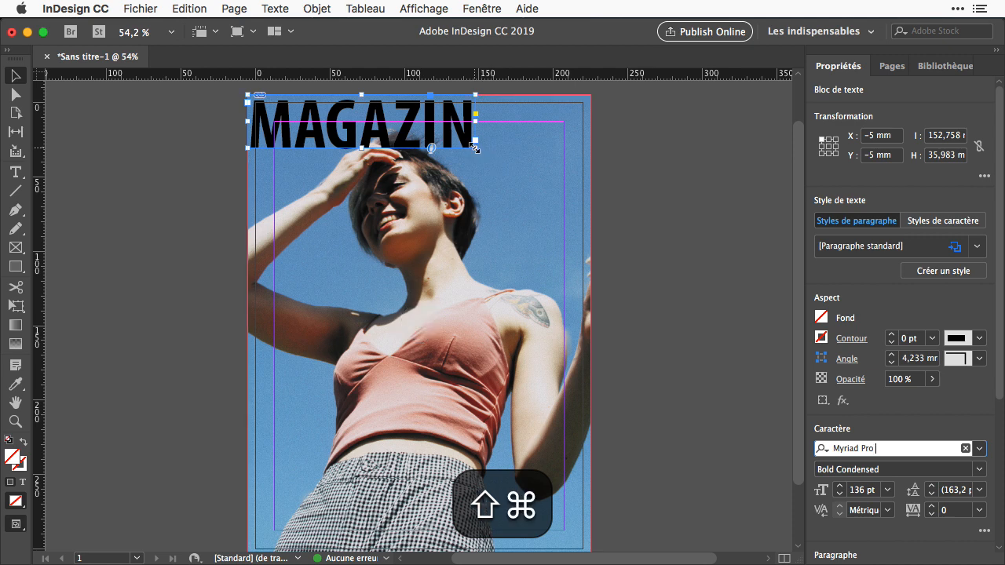
drag(475, 148, 535, 178)
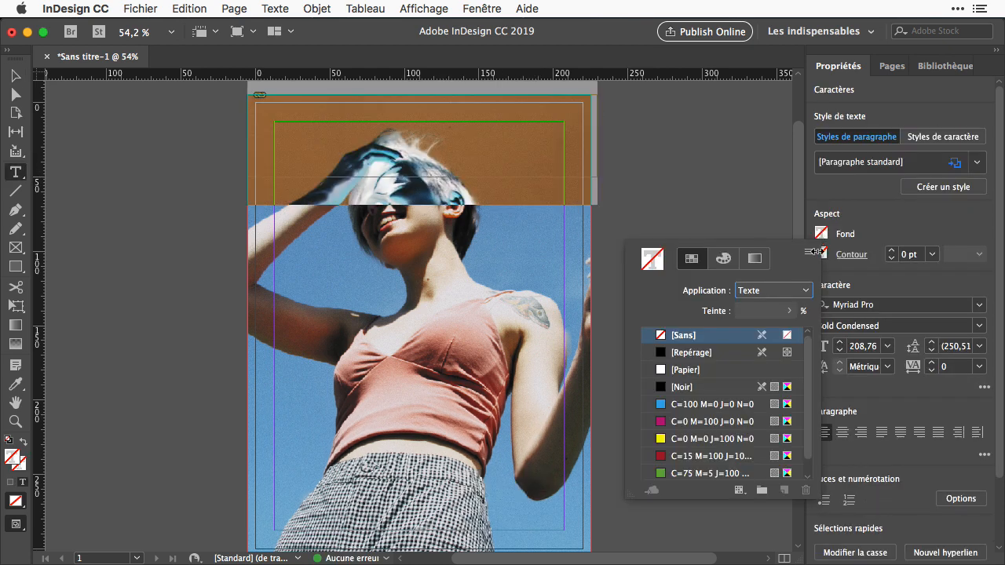
Fill the MAGAZIN title text with the [Papier] swatch.
click(691, 369)
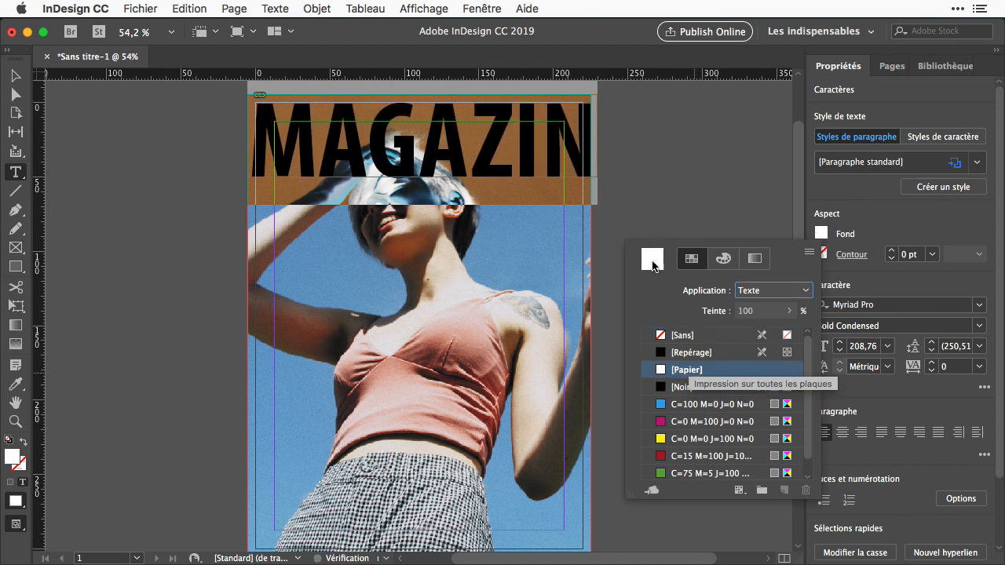
click(15, 76)
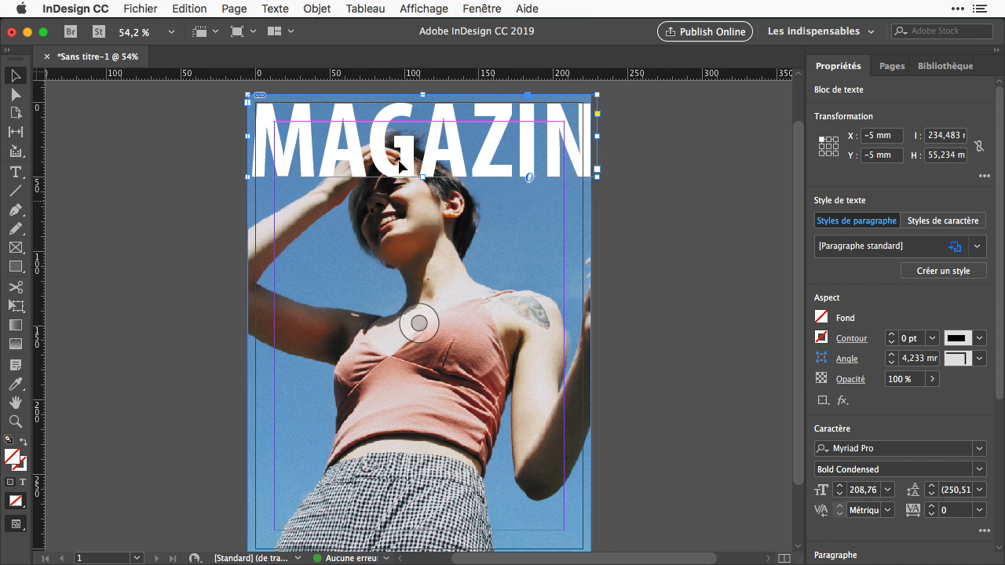
Display the document's layers, inspect the contents of Calque 1, and add a new layer above it.
click(481, 8)
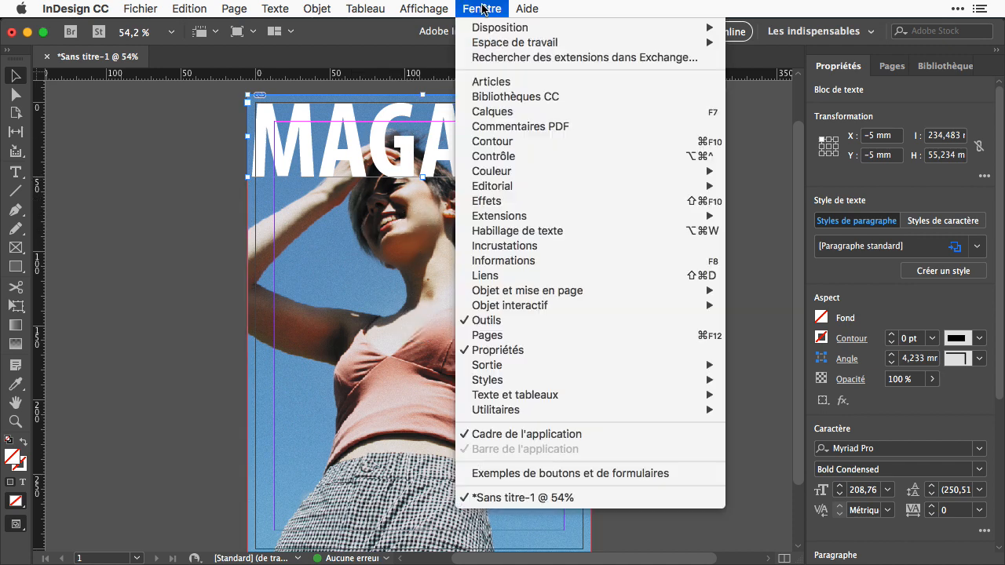
click(560, 111)
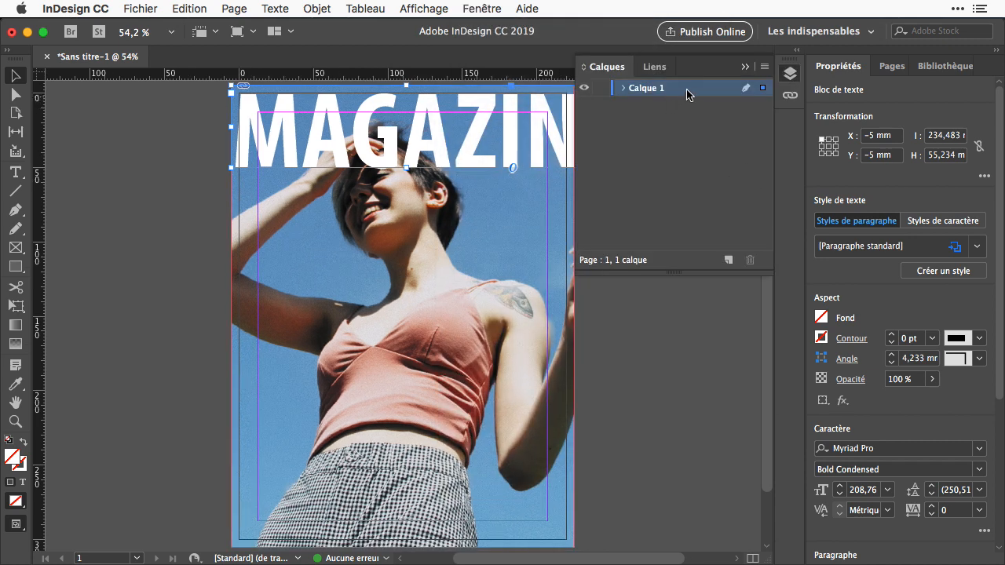
click(623, 88)
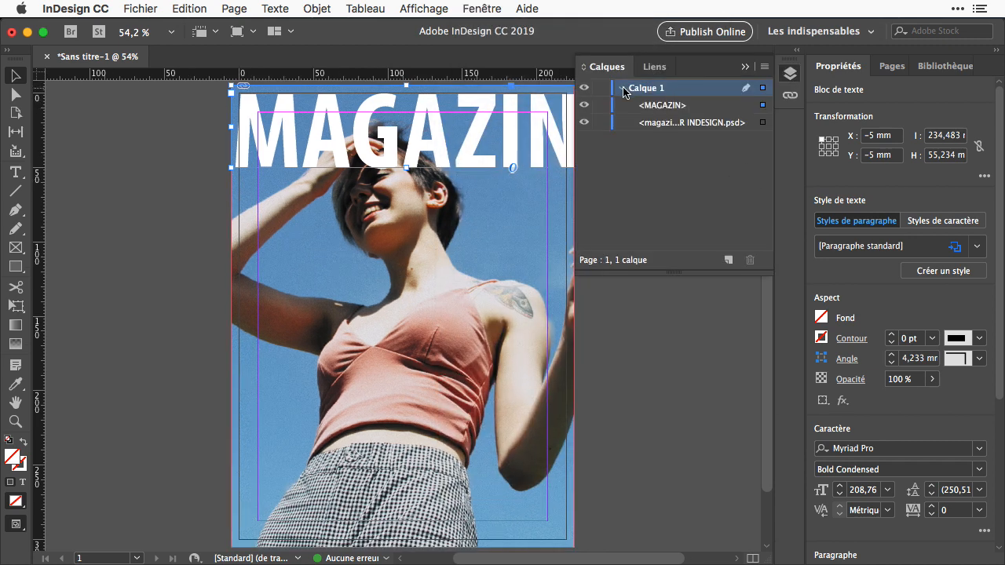
click(670, 106)
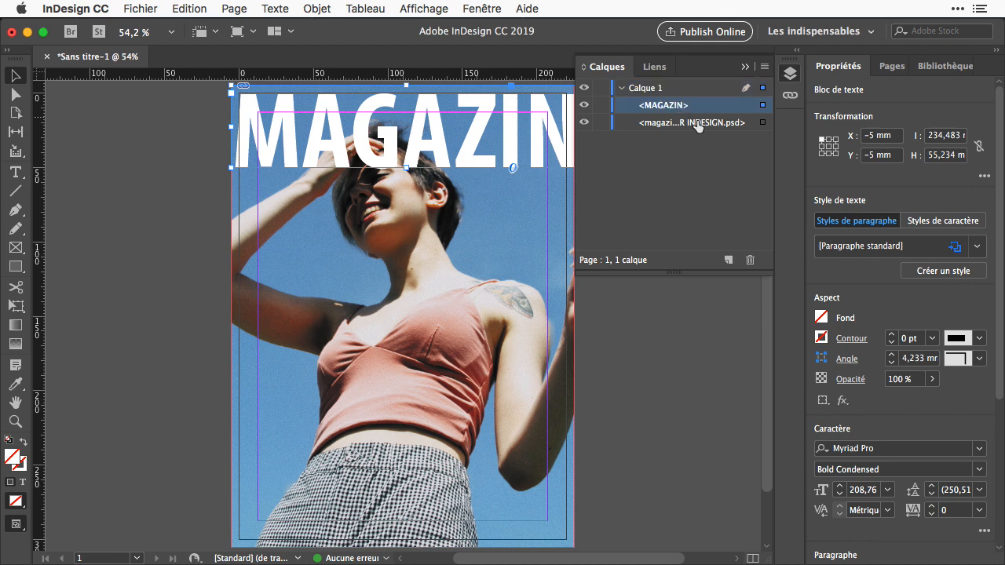
click(694, 123)
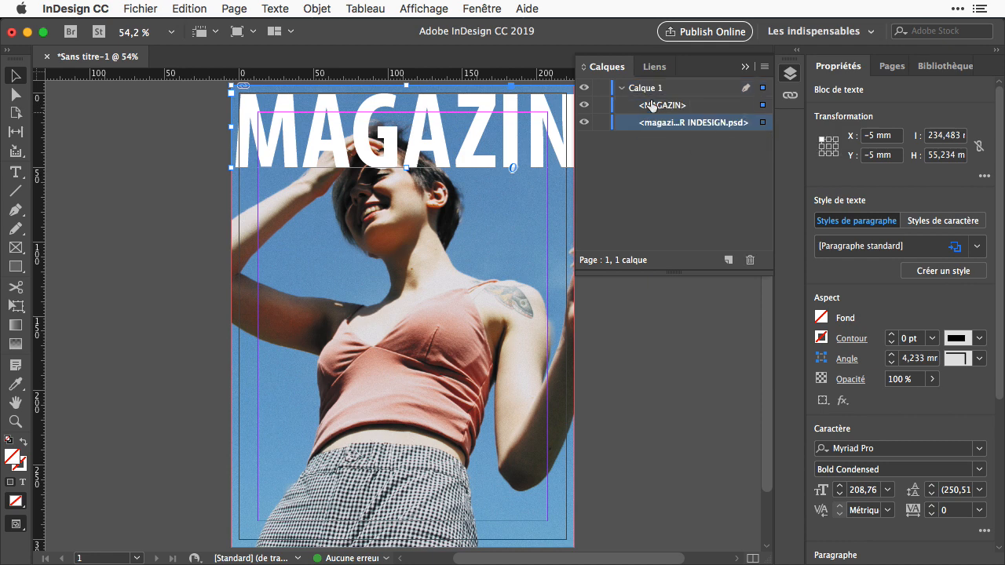
click(624, 89)
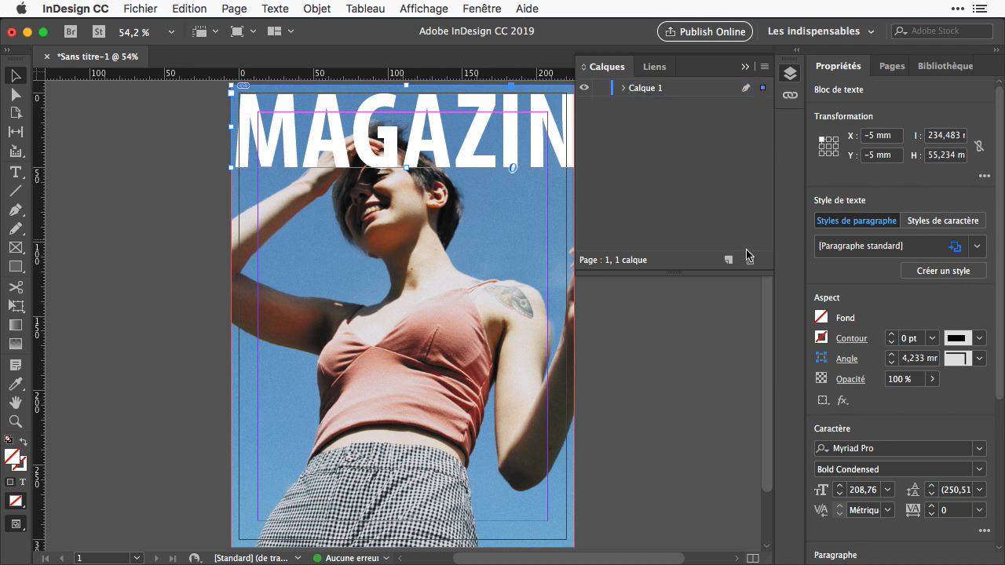
click(728, 260)
Duplicate the magazine_POUR INDESIGN.psd page item in Calque 1 and move the copy into the new upper layer.
click(622, 106)
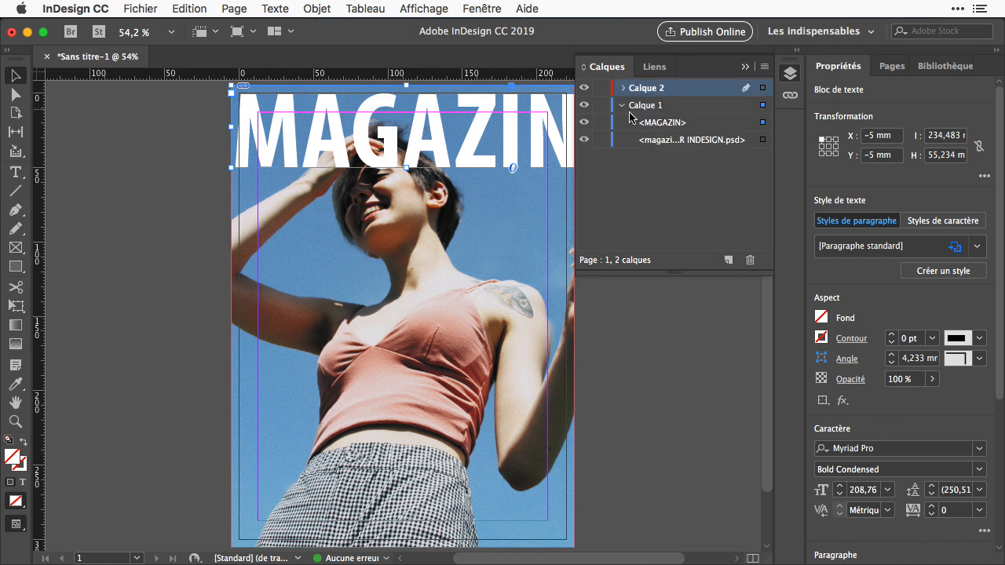
click(705, 143)
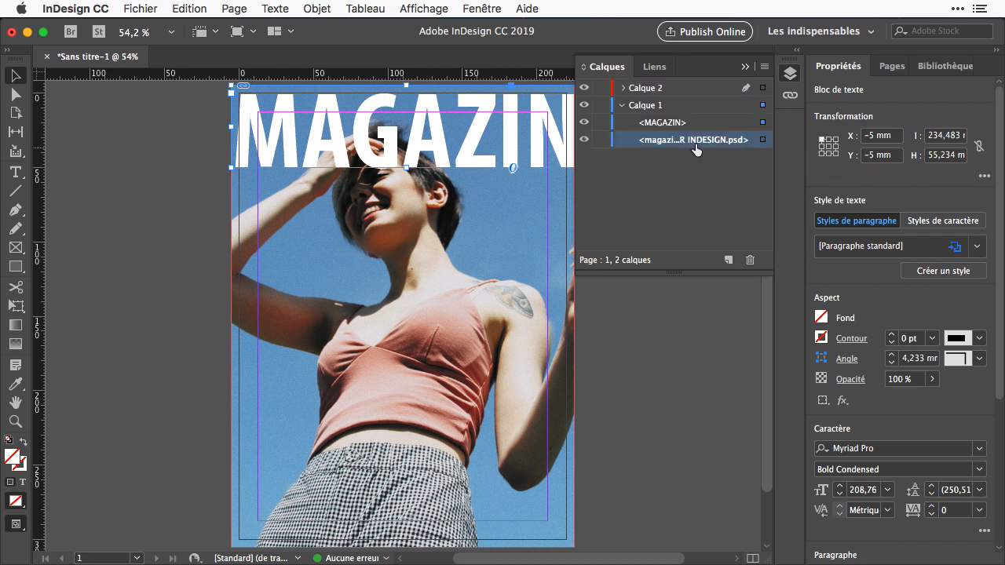
click(766, 68)
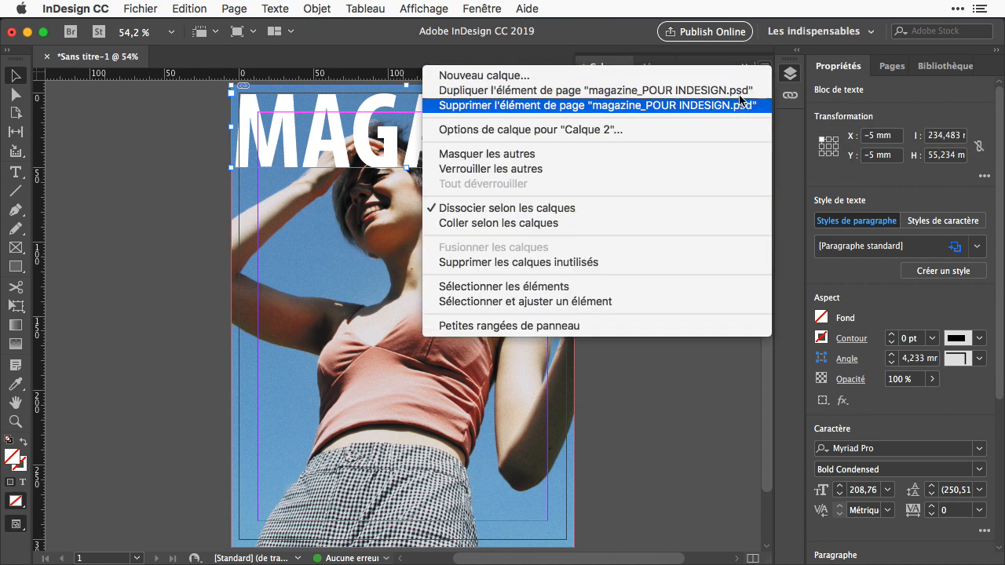
click(746, 91)
drag(707, 140, 688, 95)
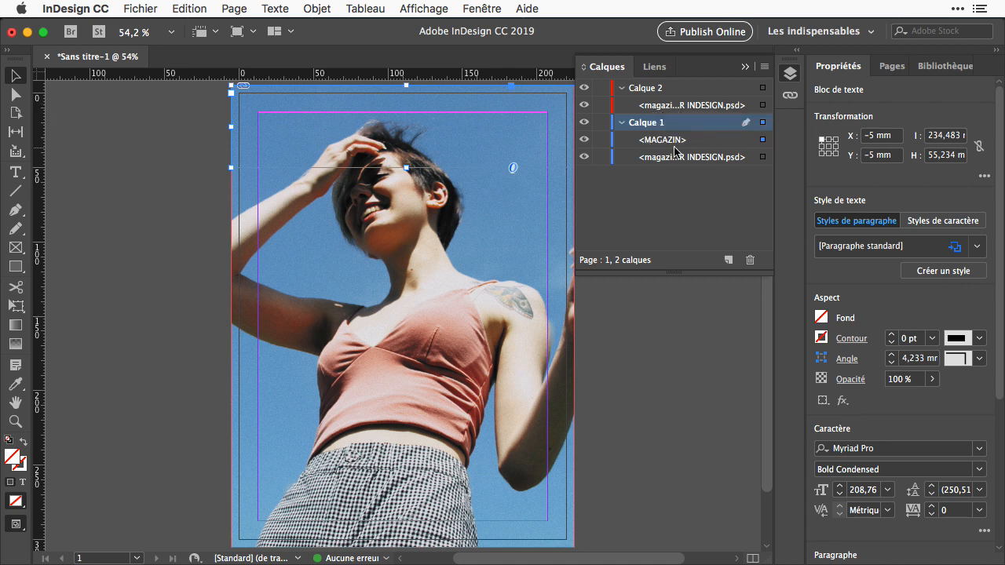
Hide the PSD's Calque 2 background in the duplicated image on the upper layer through its object layer options.
click(678, 105)
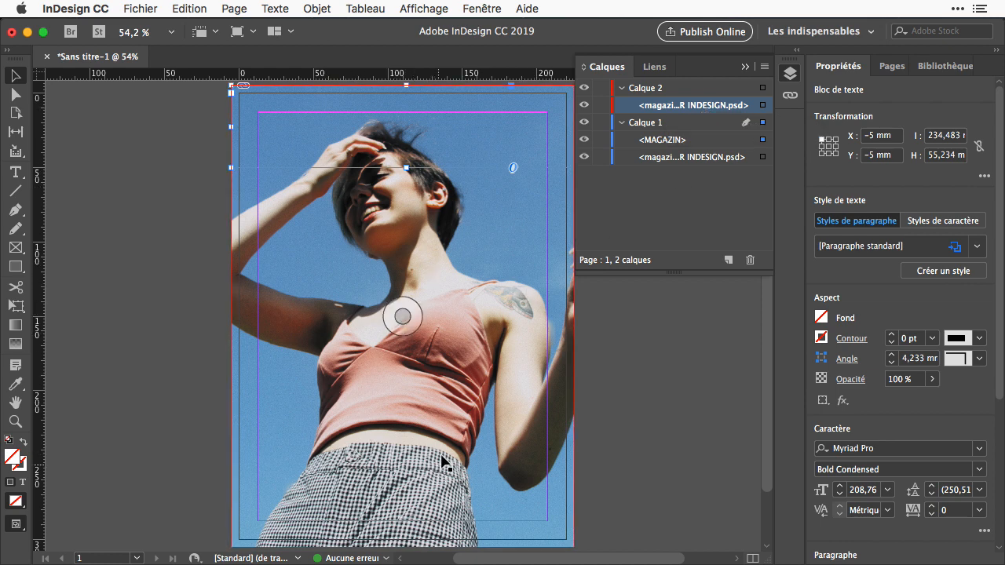
click(402, 317)
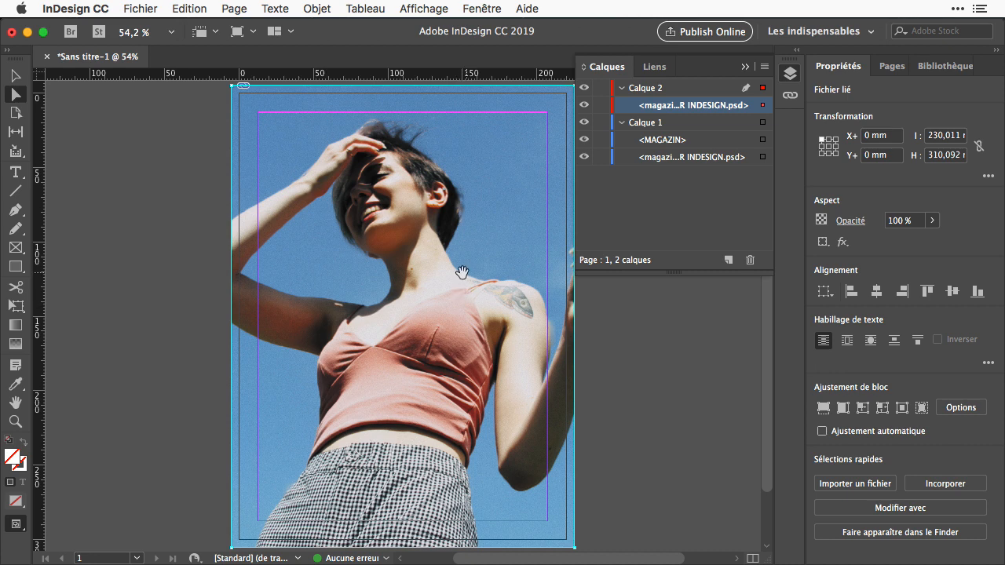
right_click(488, 236)
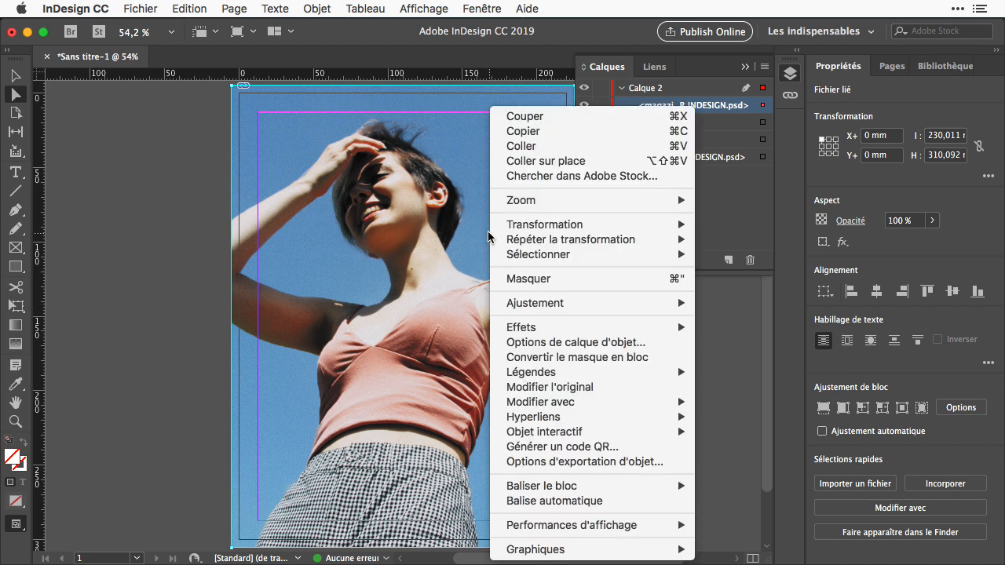
click(556, 342)
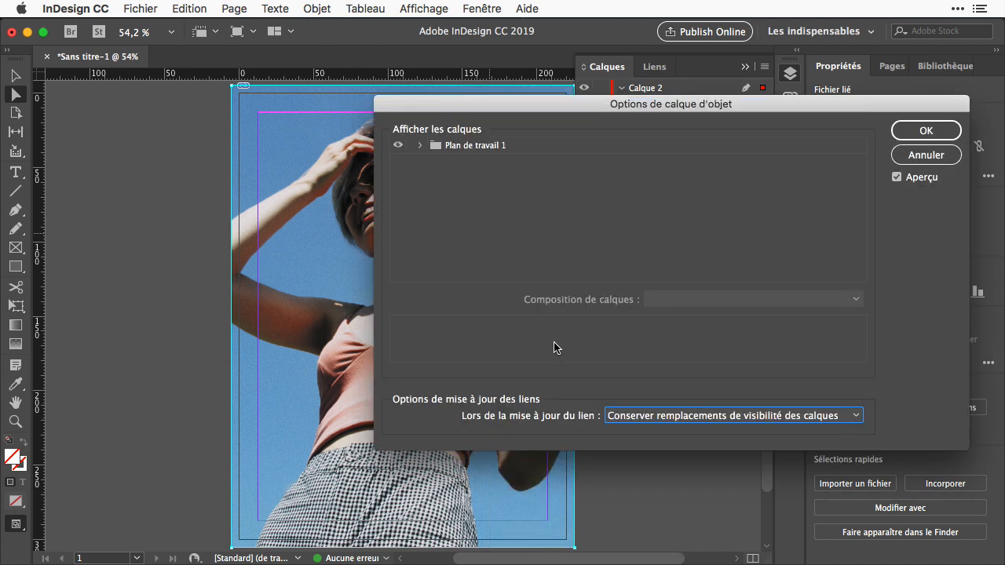
click(421, 147)
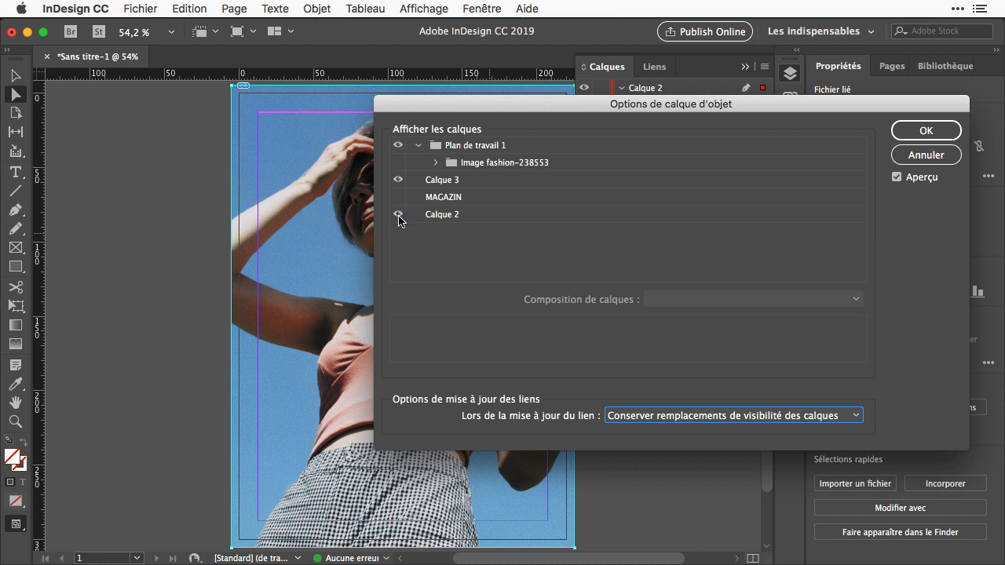
click(398, 214)
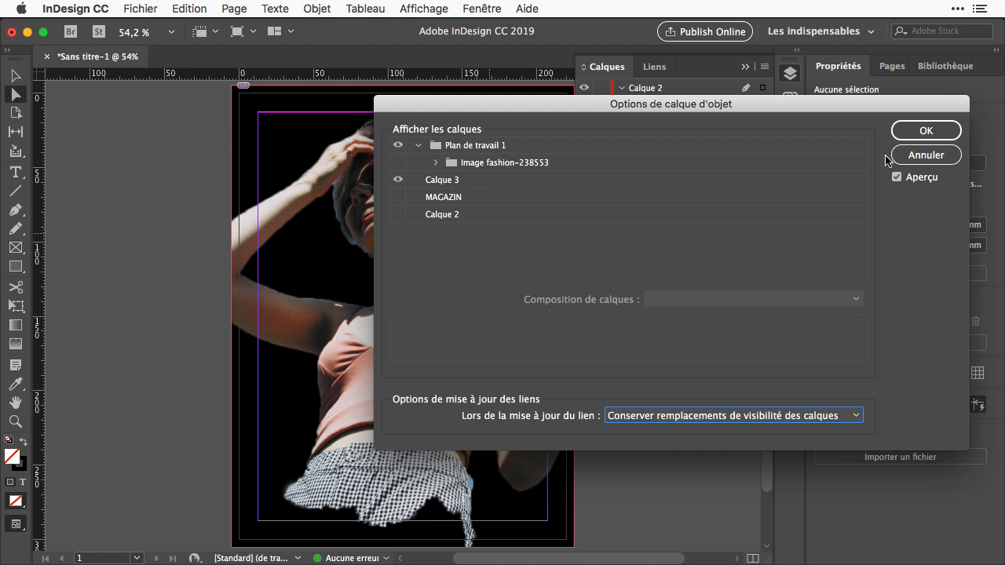
click(923, 134)
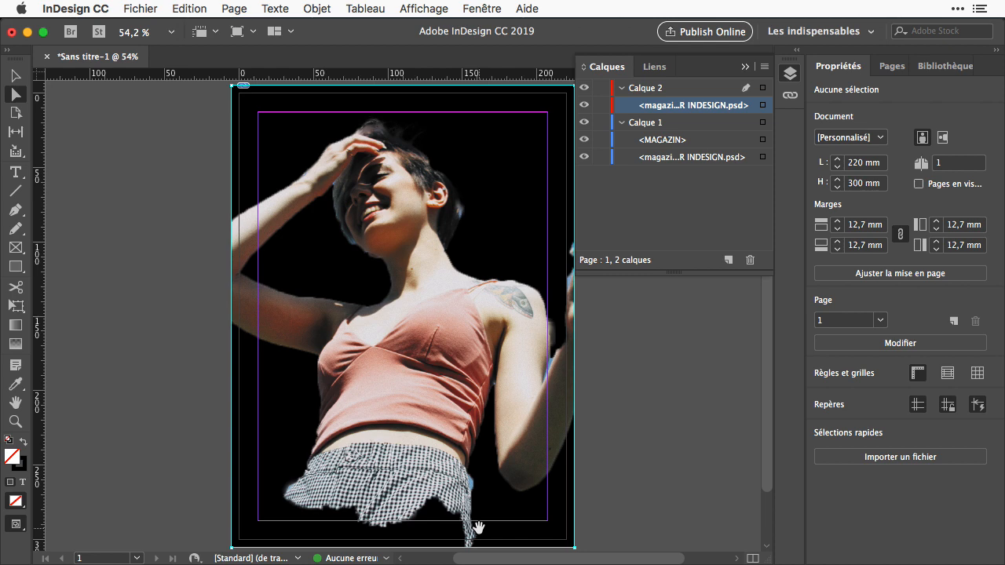
Apply a clipping mask to the upper image copy from the "alpha" alpha channel, including inside edges, and deselect it.
click(482, 160)
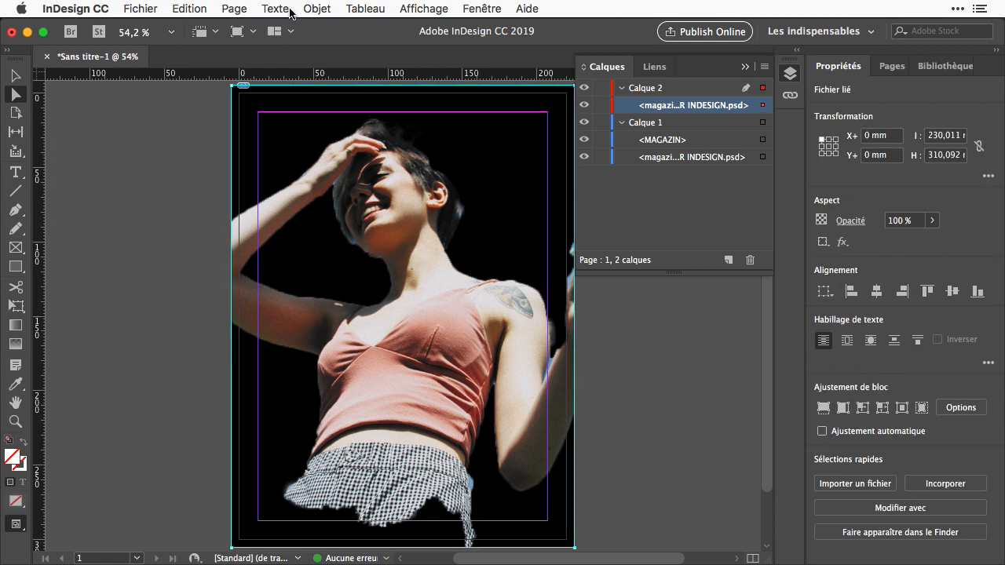
click(326, 11)
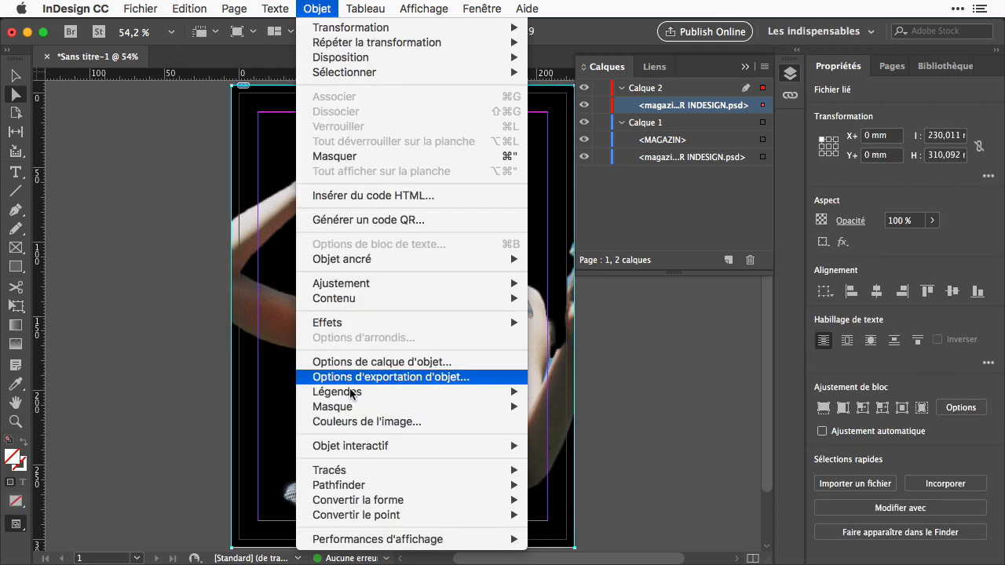
mouse_move(357, 406)
click(595, 408)
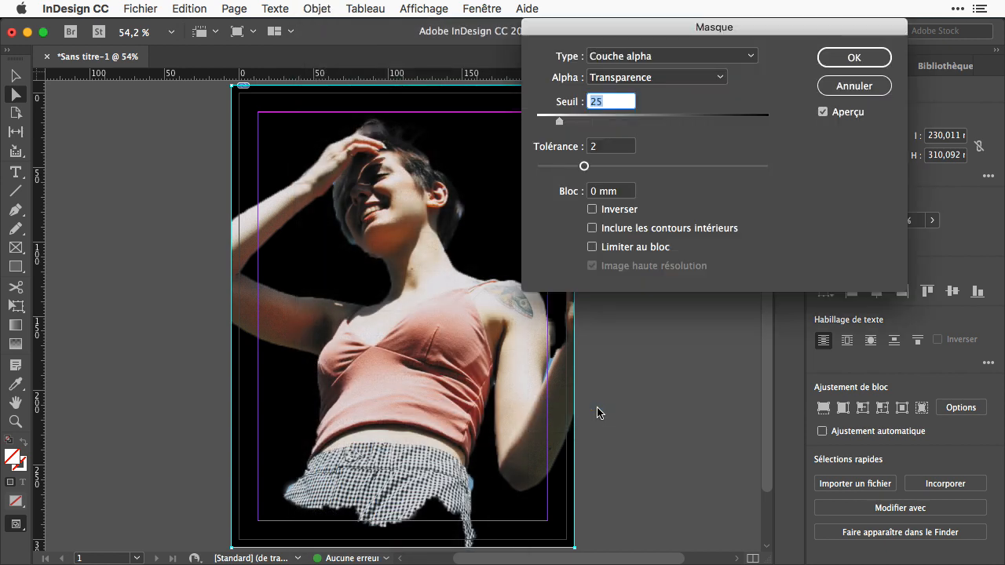
click(709, 79)
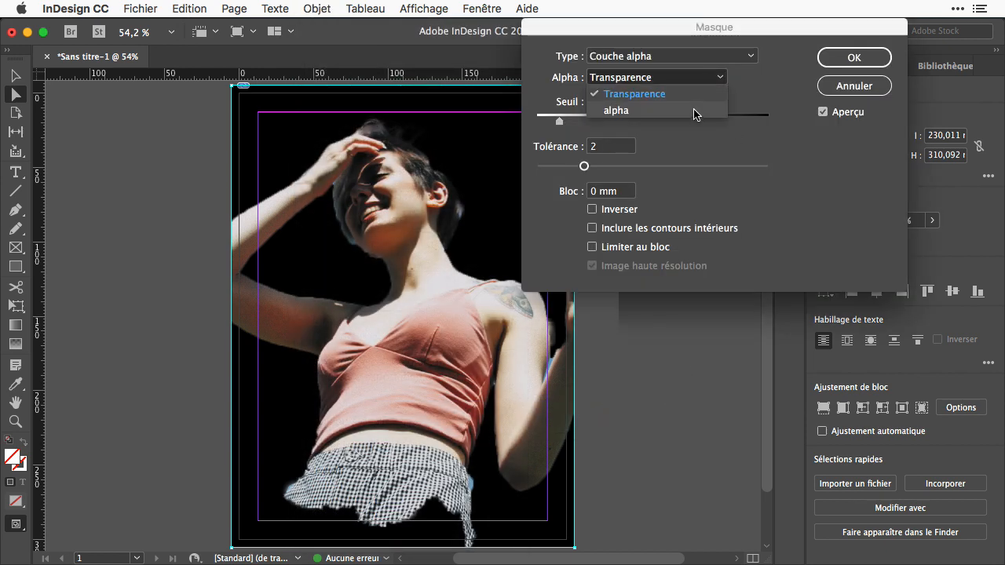
click(696, 111)
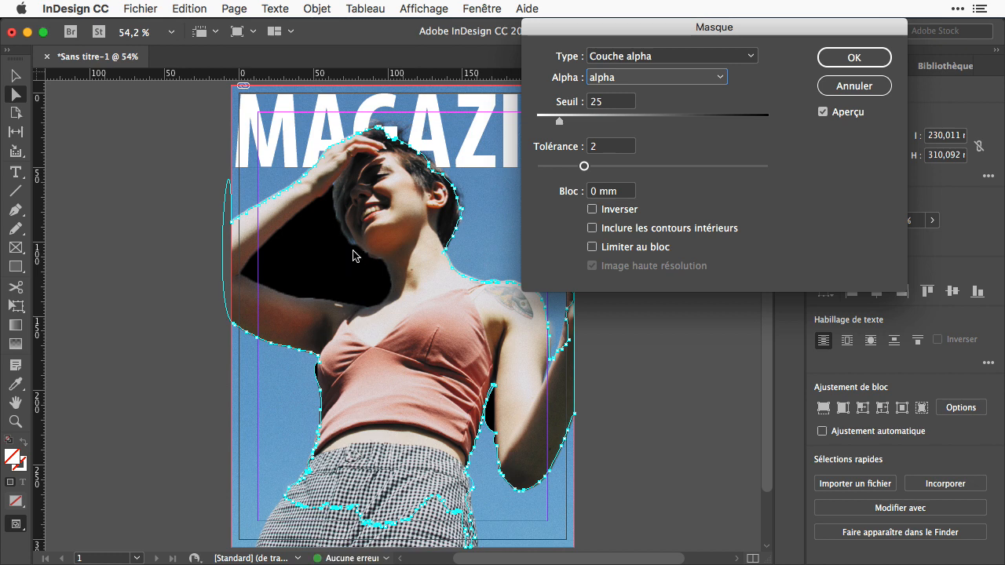
click(592, 228)
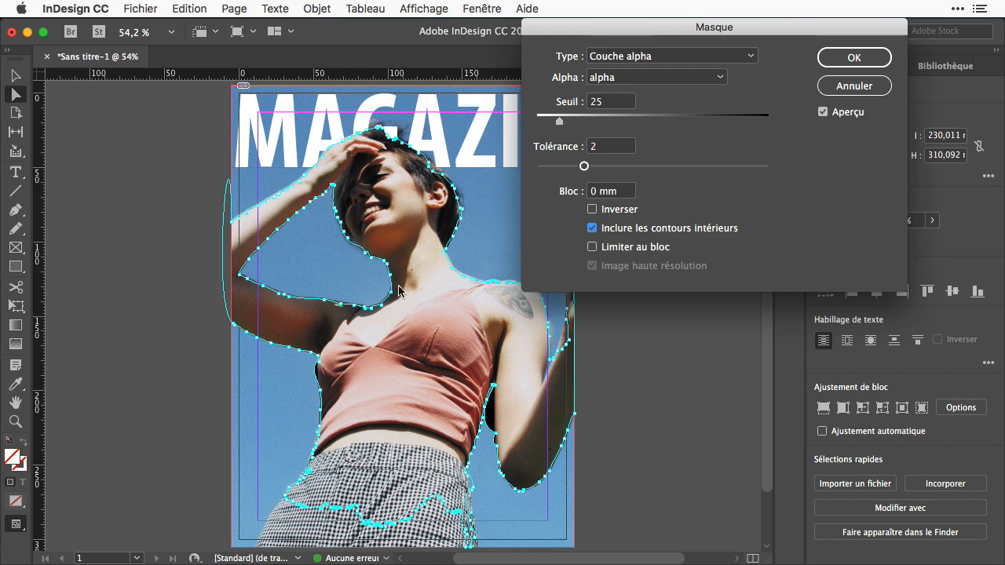
click(853, 58)
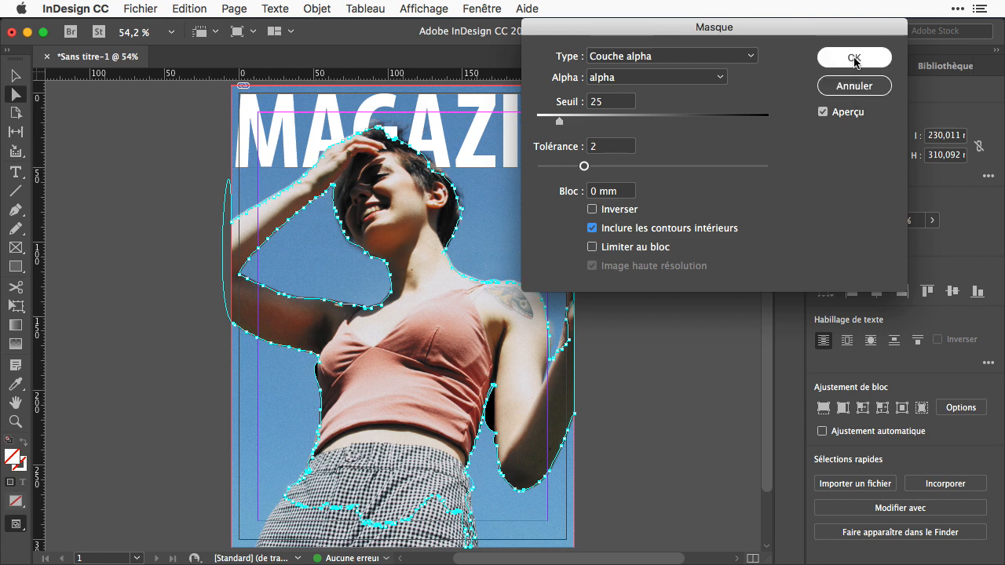
click(639, 379)
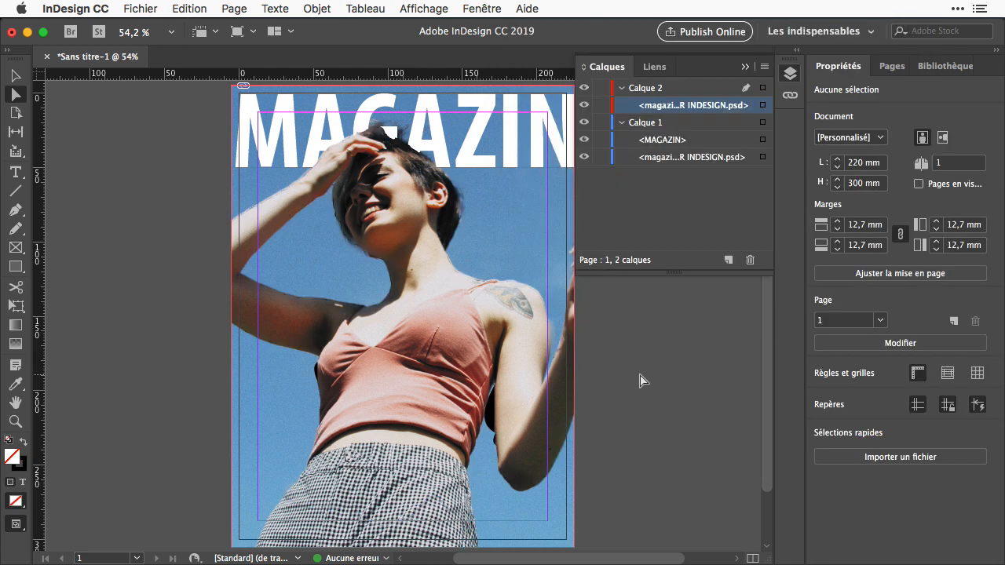